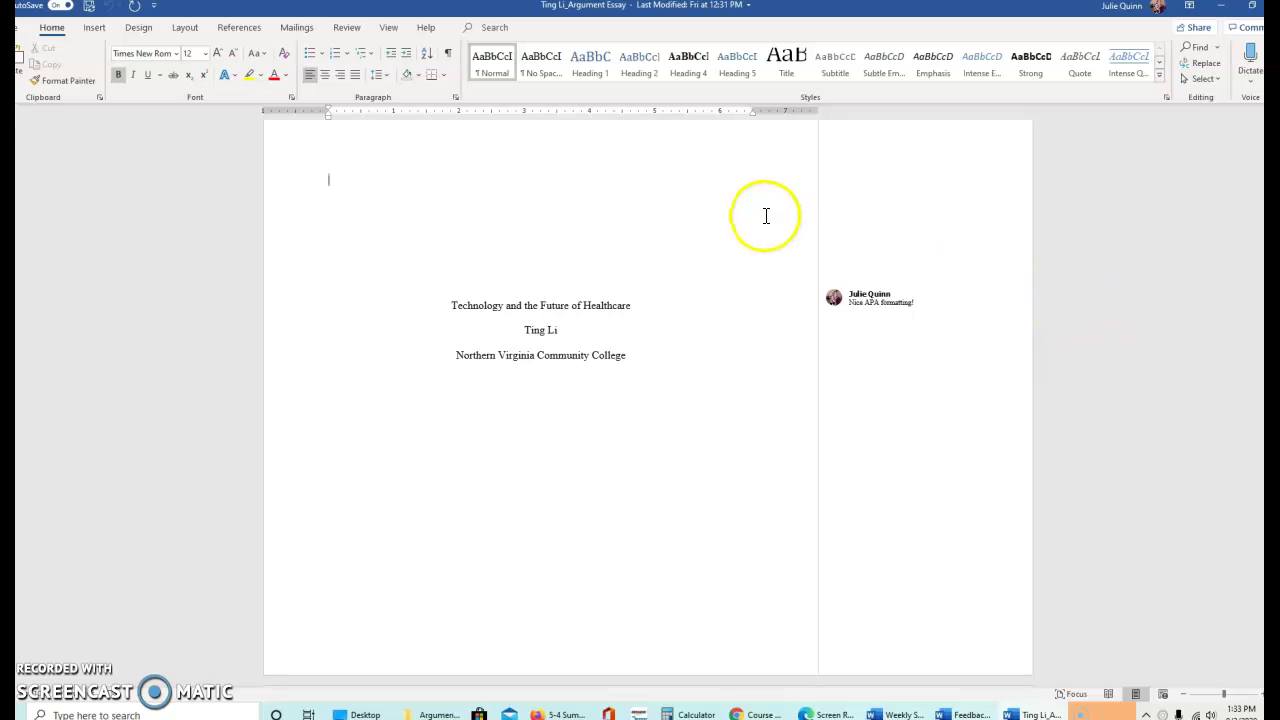
Step: Scroll from the APA title page down to the introduction at the top of page 2
left_click(720, 172)
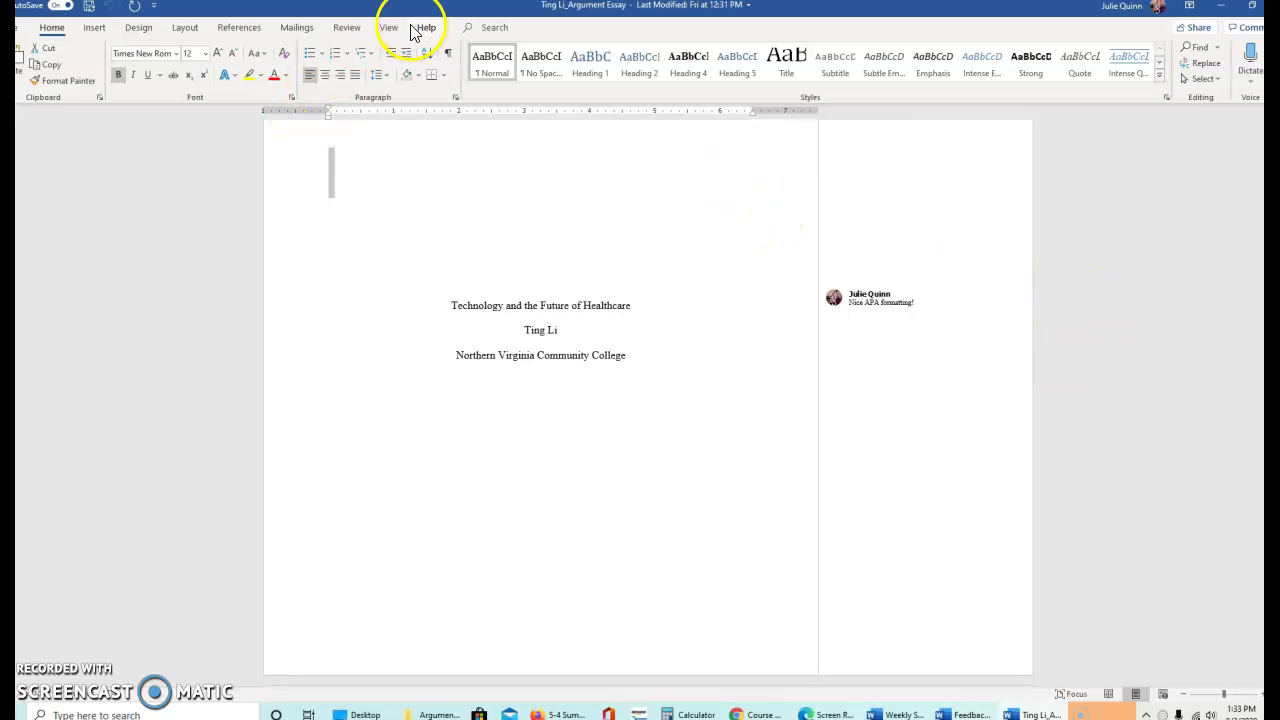
scroll(955, 244, "up", 2)
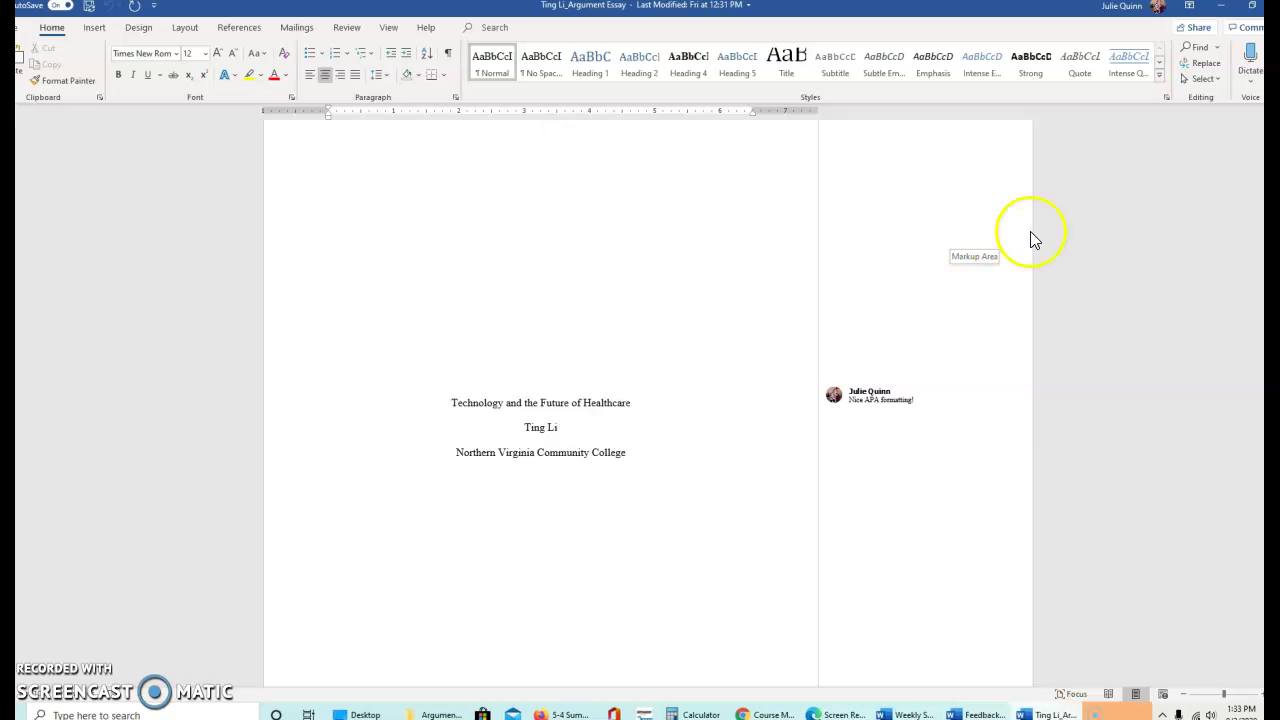
scroll(955, 244, "down", 1)
scroll(640, 400, "down", 1)
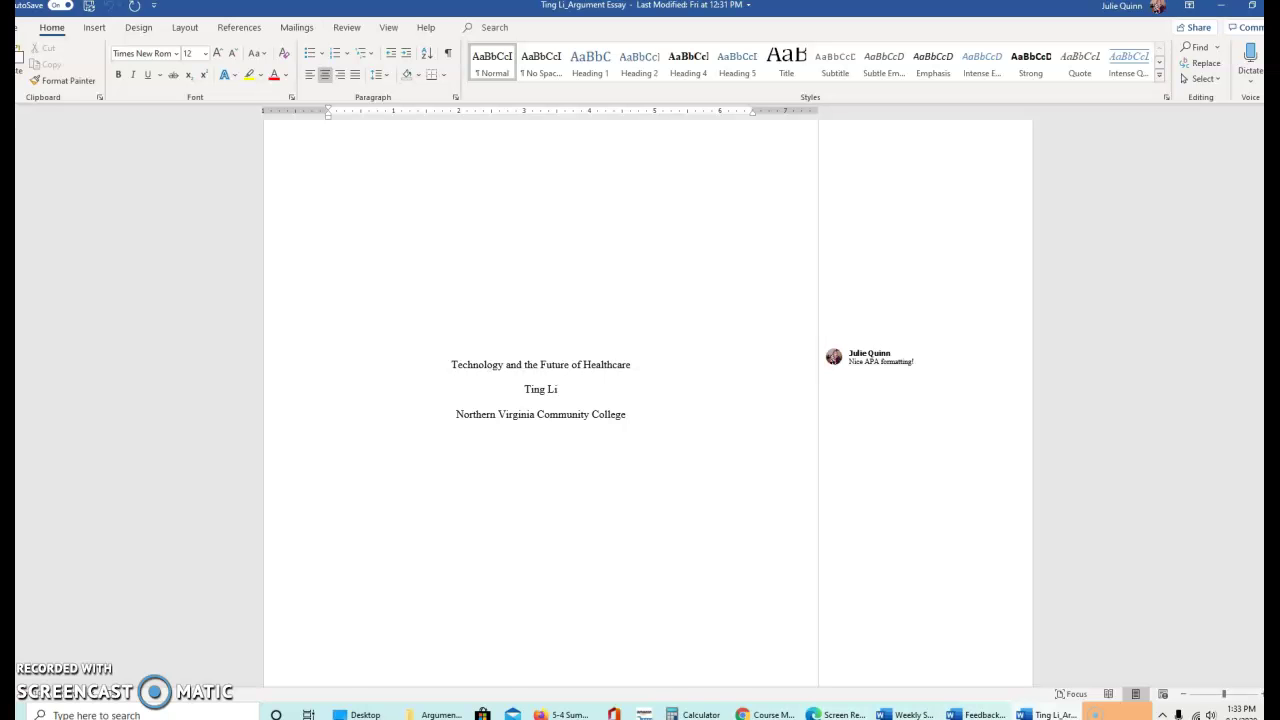
scroll(640, 400, "down", 10)
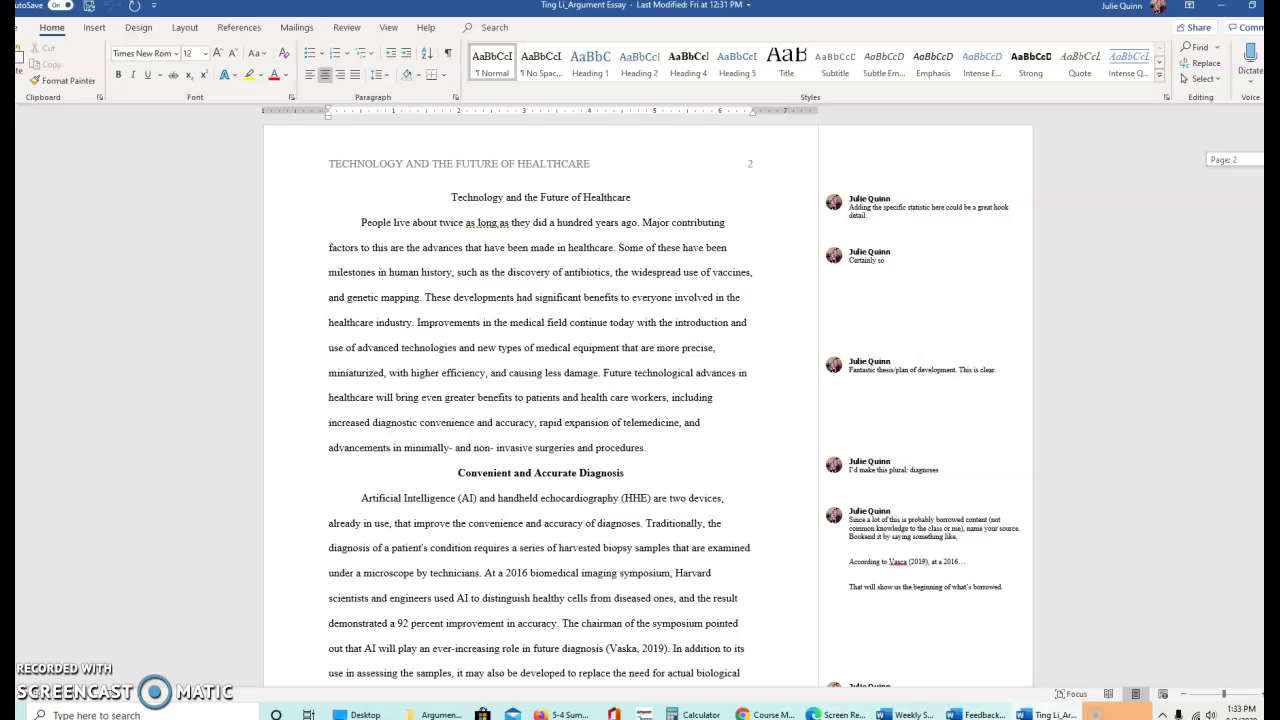
left_click(896, 212)
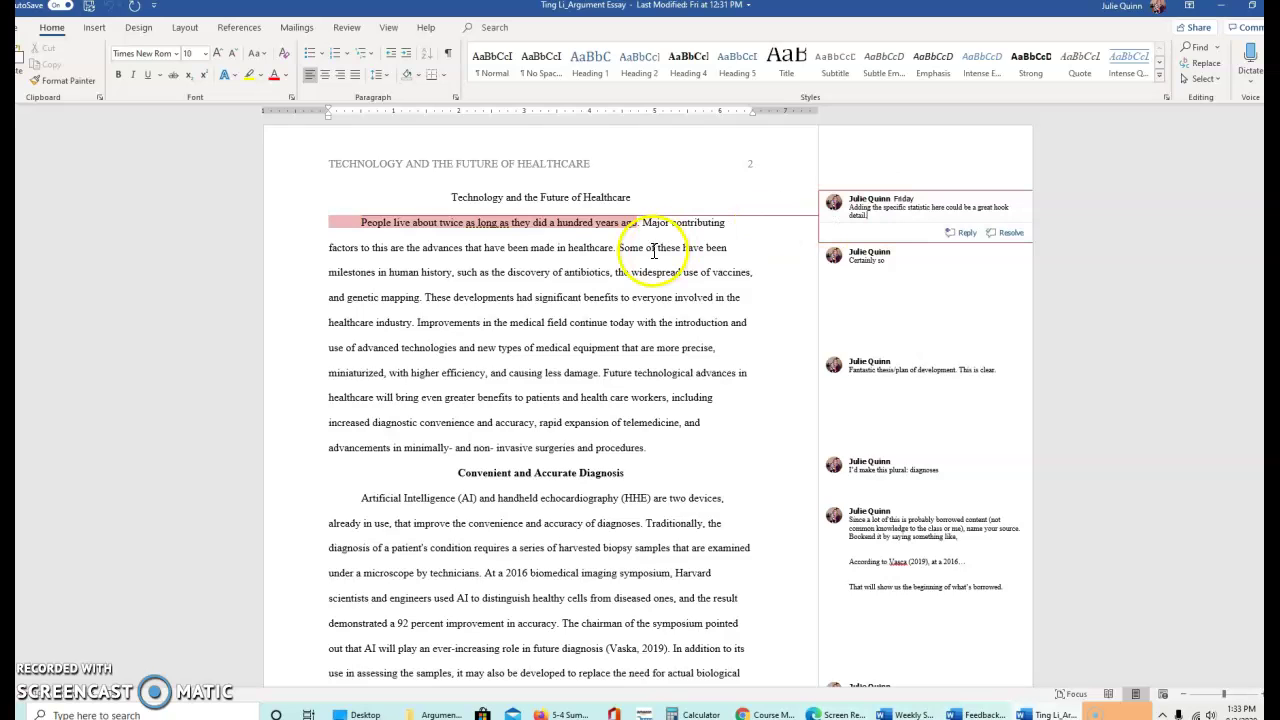
left_click_drag(638, 197, 456, 200)
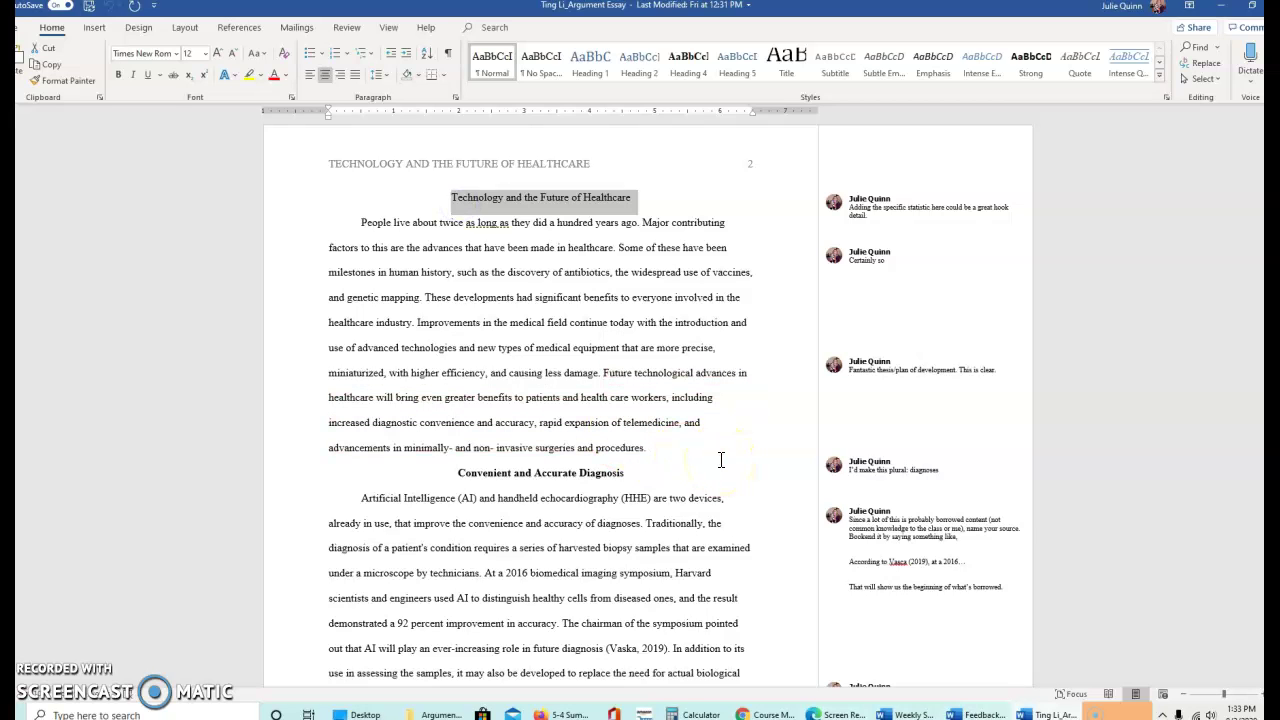
left_click_drag(614, 220, 501, 226)
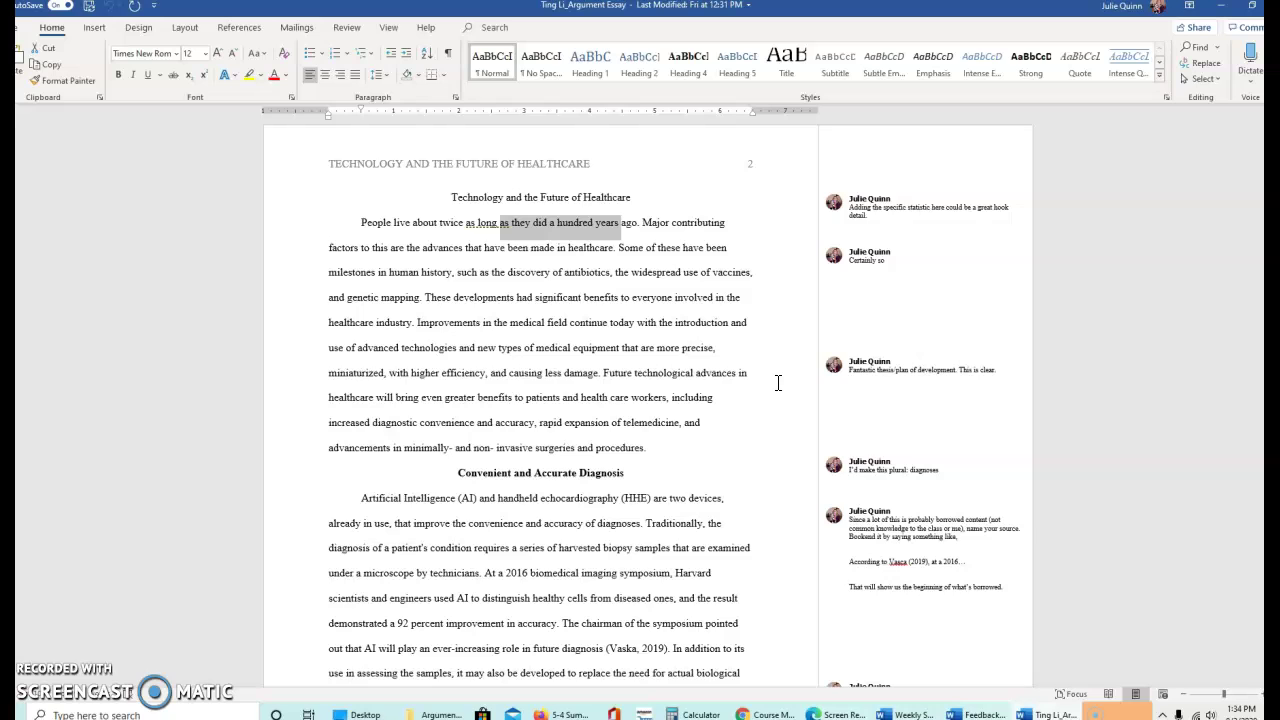
left_click(679, 263)
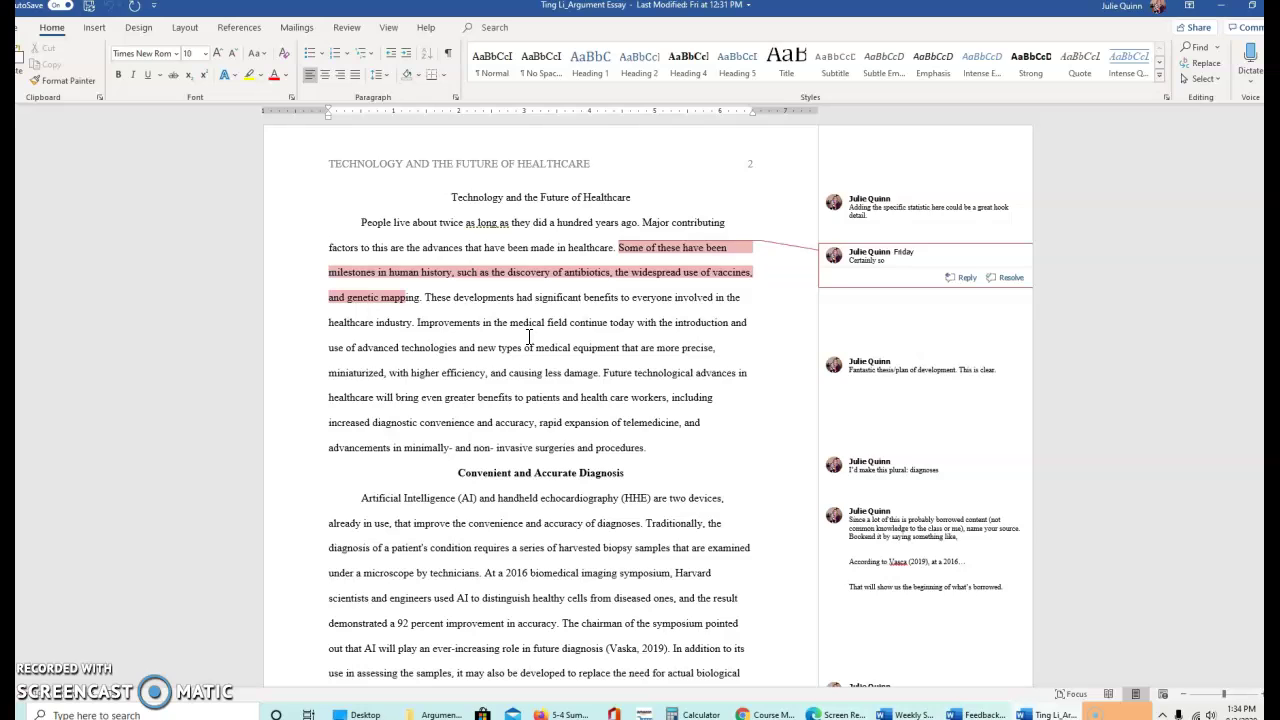
left_click(890, 365)
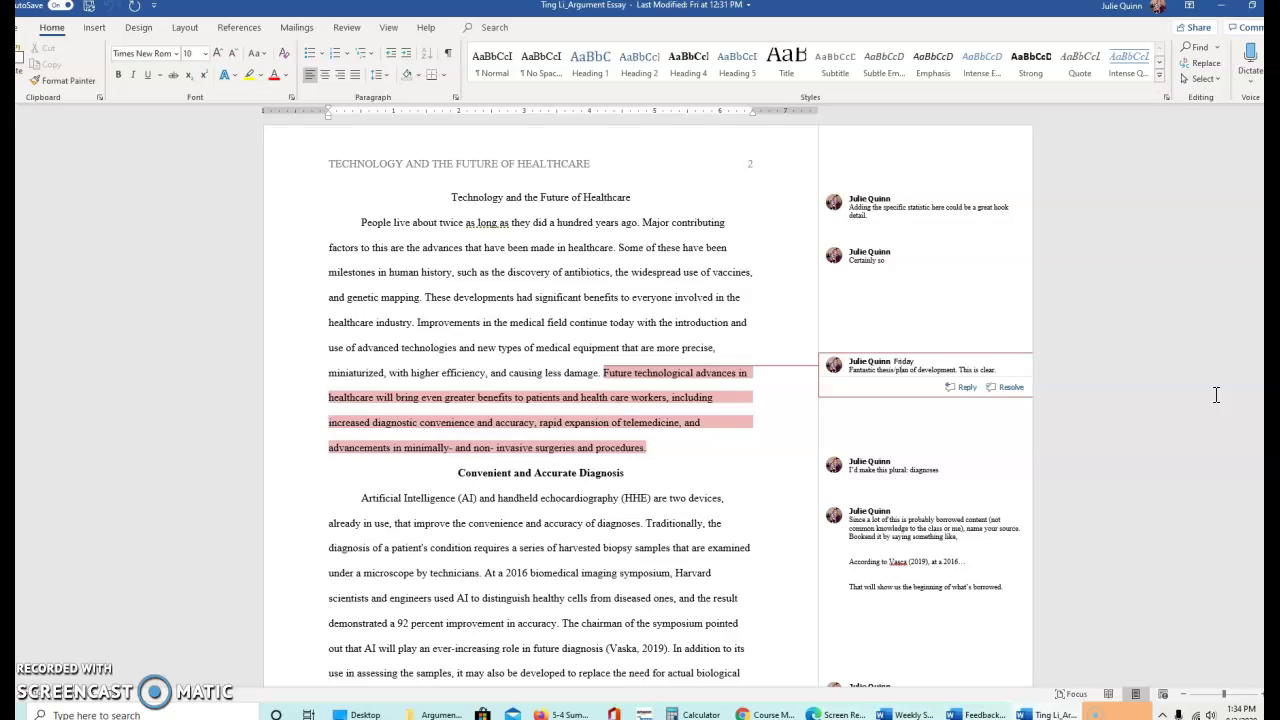
Step: Highlight the thesis sentence about future technological advances in yellow
left_click(585, 408)
left_click_drag(604, 377, 664, 400)
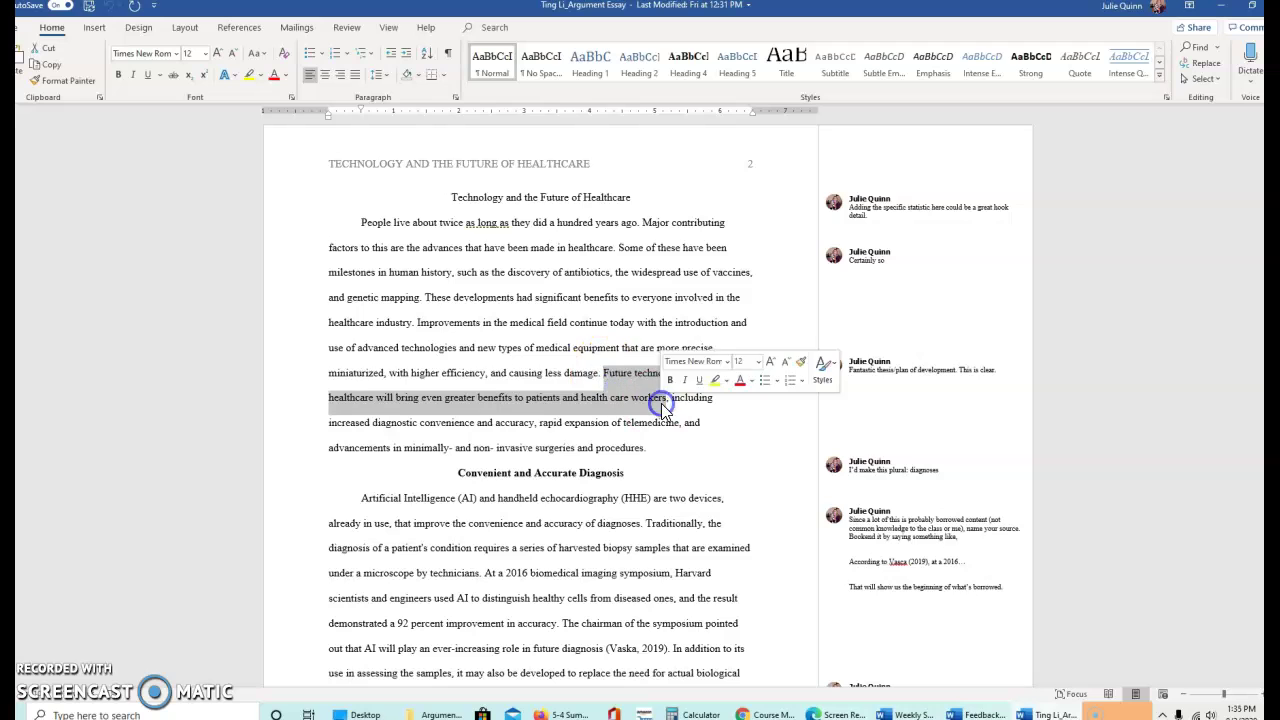
left_click(248, 75)
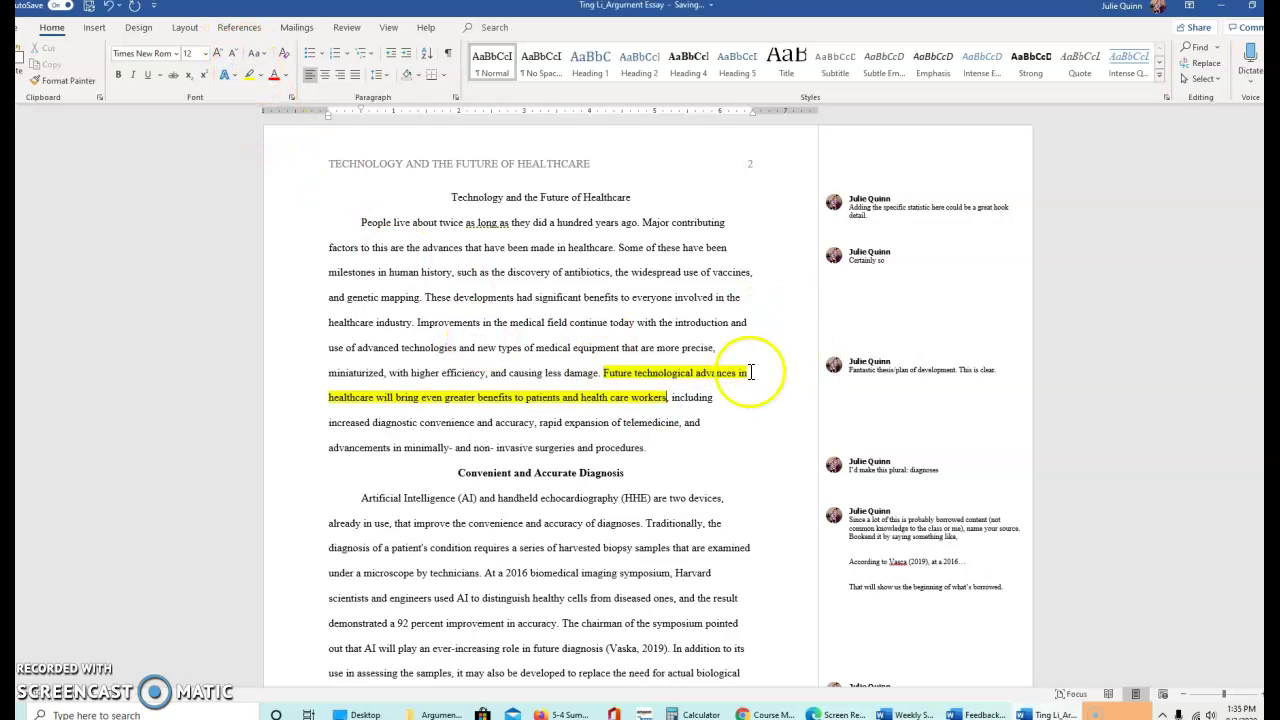
Step: Highlight the list of reasons after 'including' in green
left_click(327, 424)
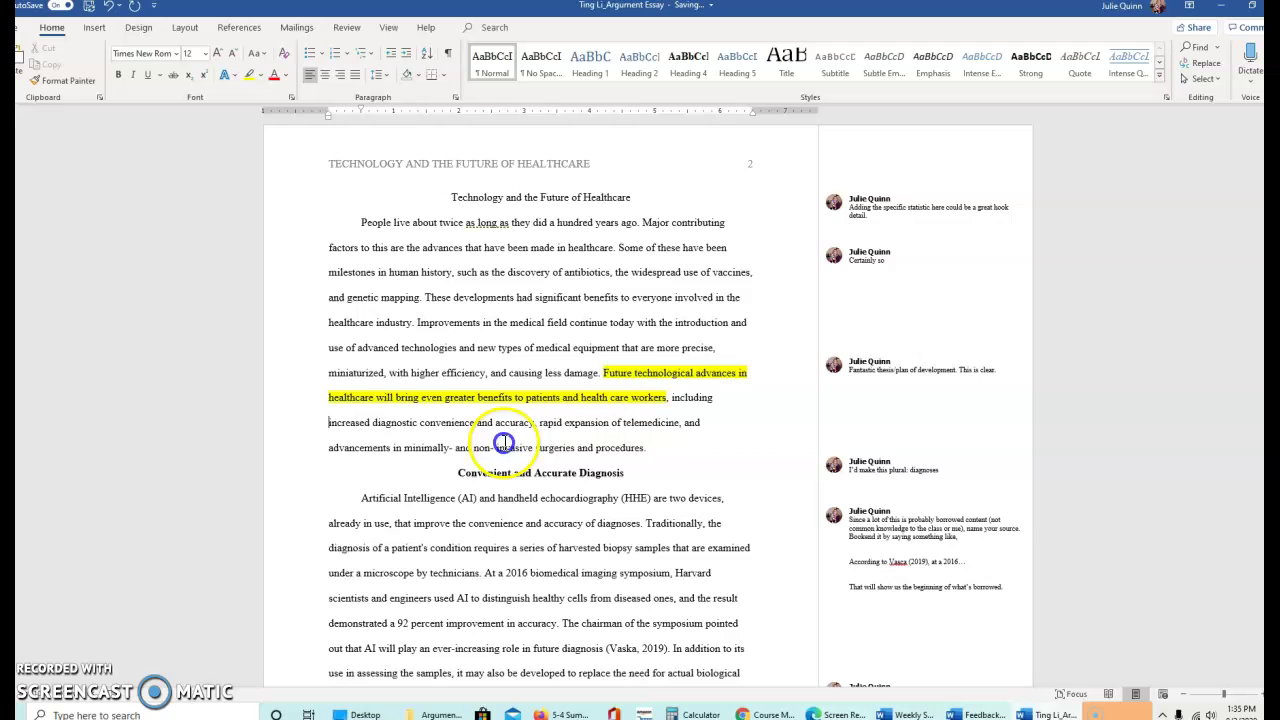
left_click(697, 448, "shift")
left_click(258, 75)
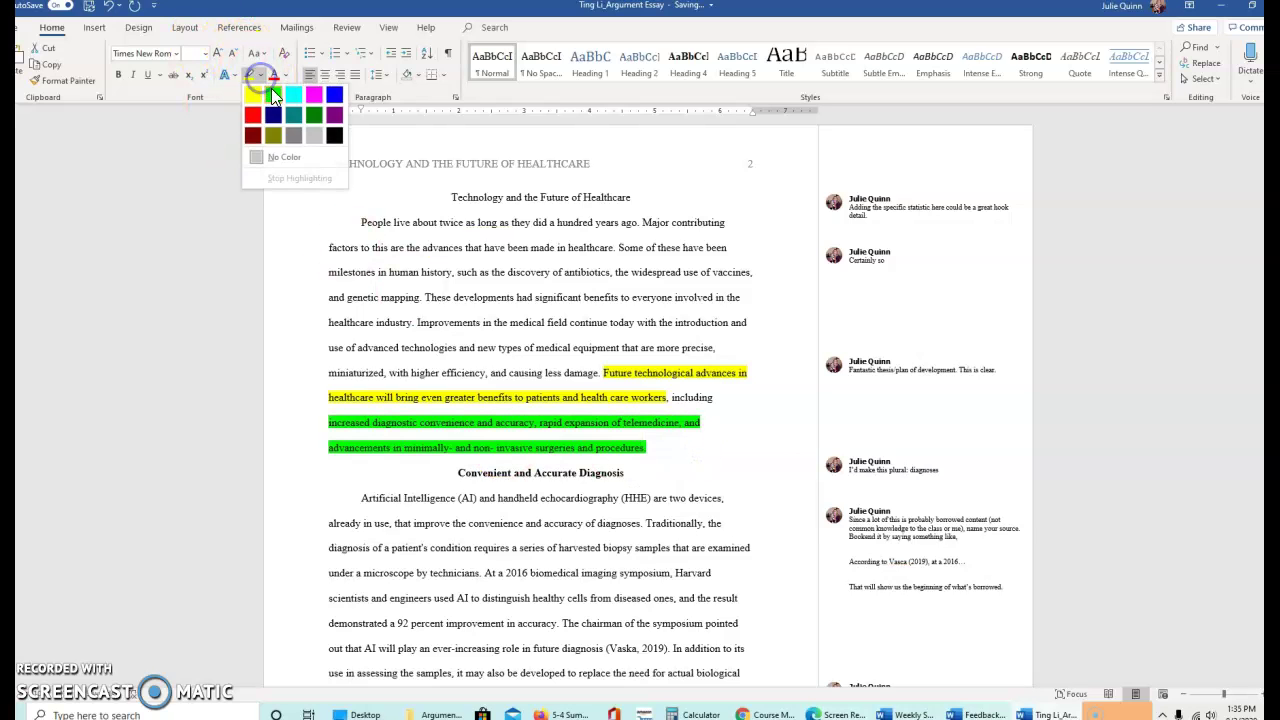
left_click(271, 88)
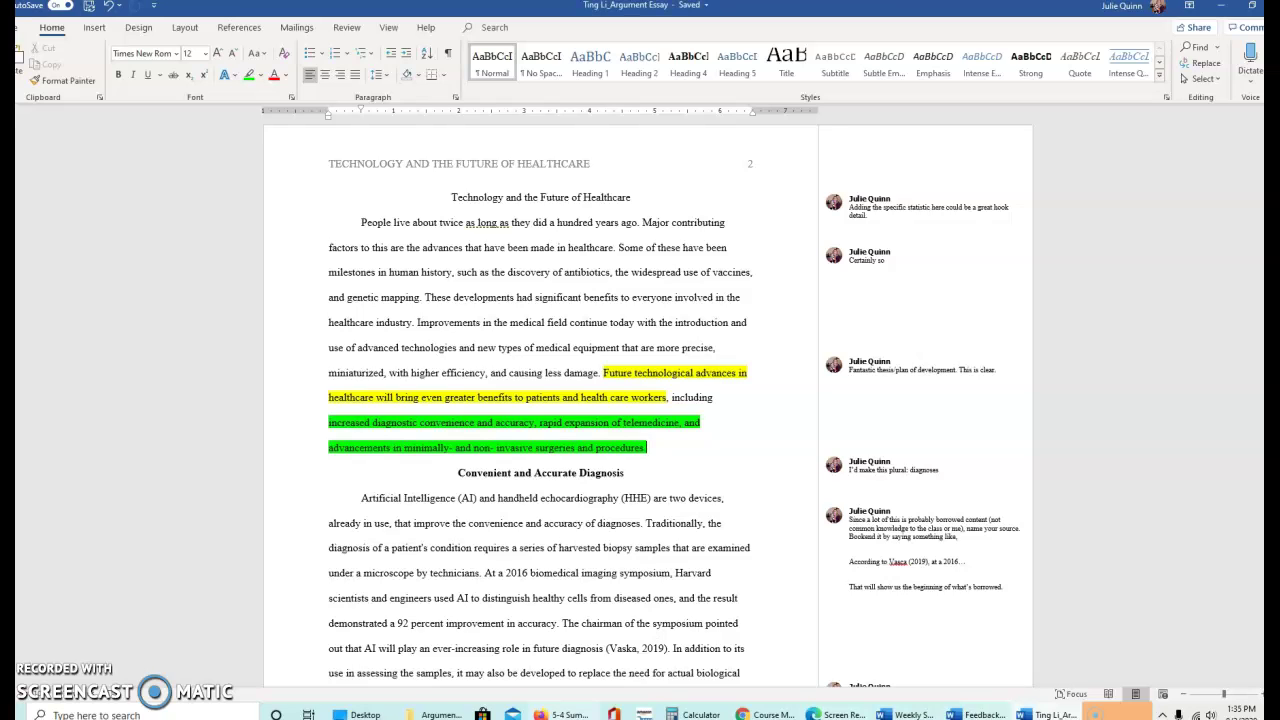
Step: Highlight the 'Convenient and Accurate Diagnosis' heading in green
left_click(627, 473)
triple_click(519, 477)
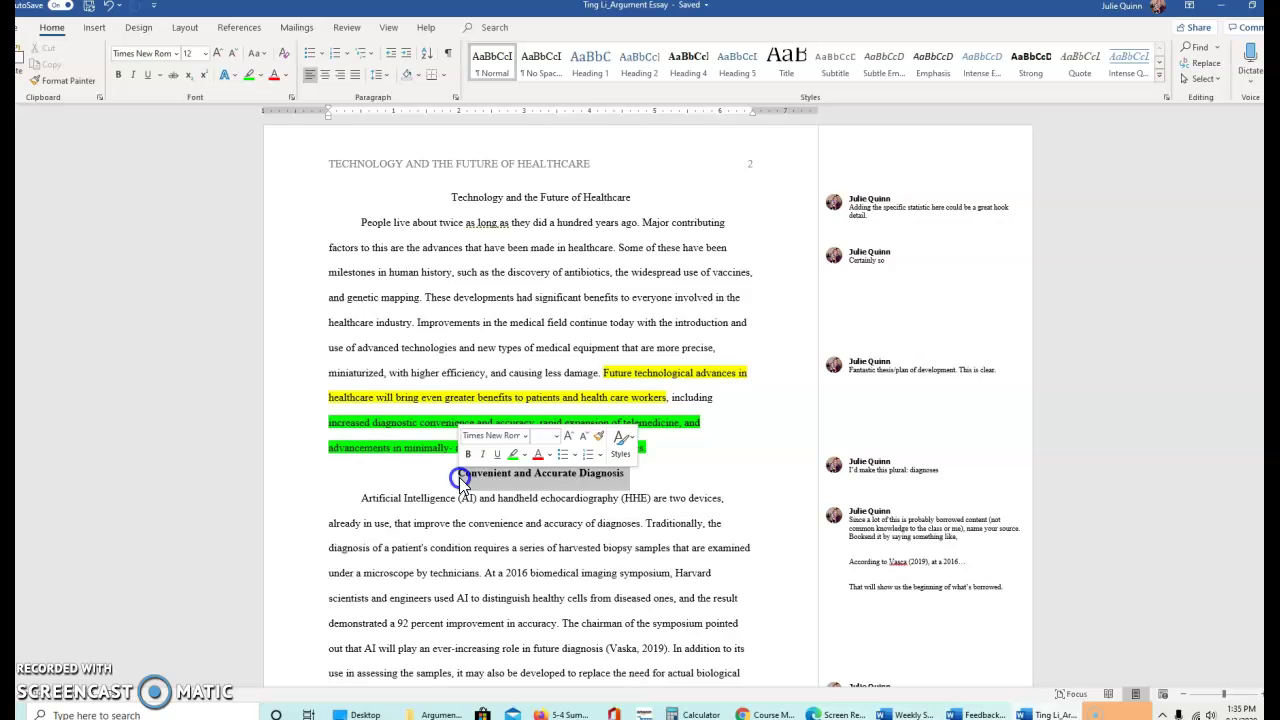
left_click(740, 458)
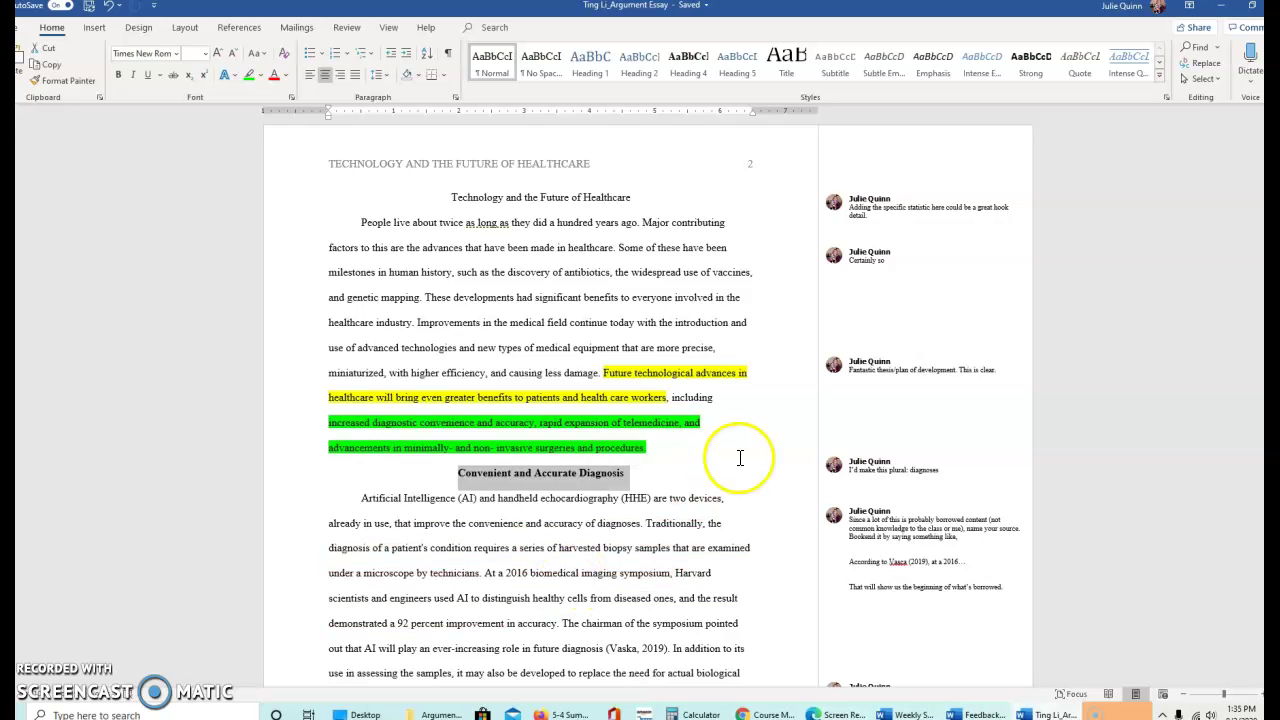
left_click(248, 78)
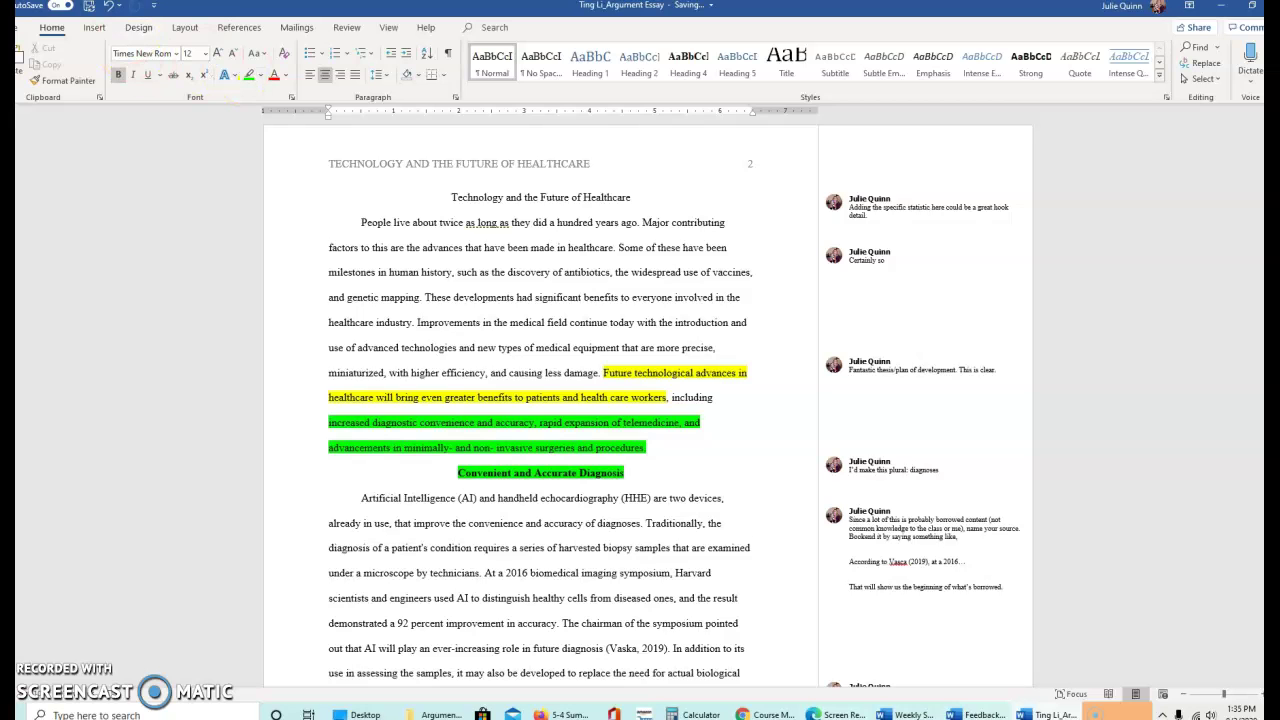
Step: Compare 'diagnostic convenience' in the reasons with 'Diagnosis' in the heading, ending after 'Diagnosis'
left_click_drag(364, 422, 507, 421)
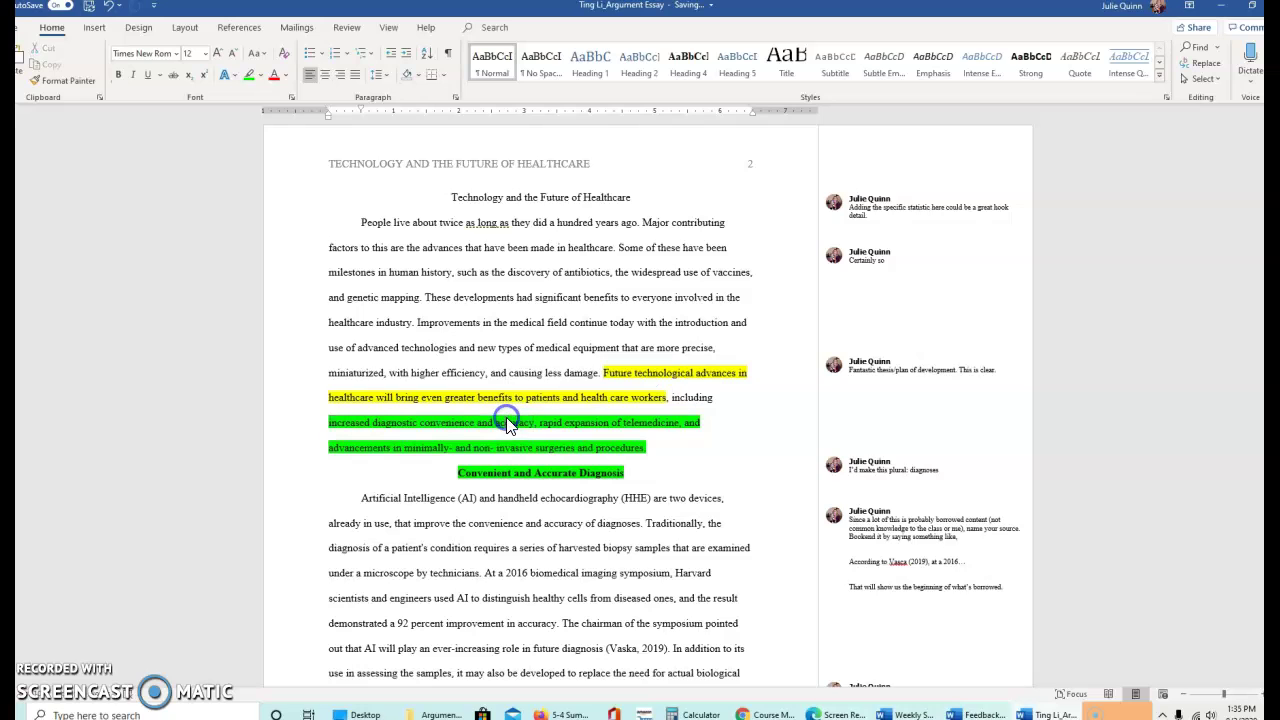
left_click(467, 479)
left_click_drag(460, 477, 650, 484)
left_click(650, 485)
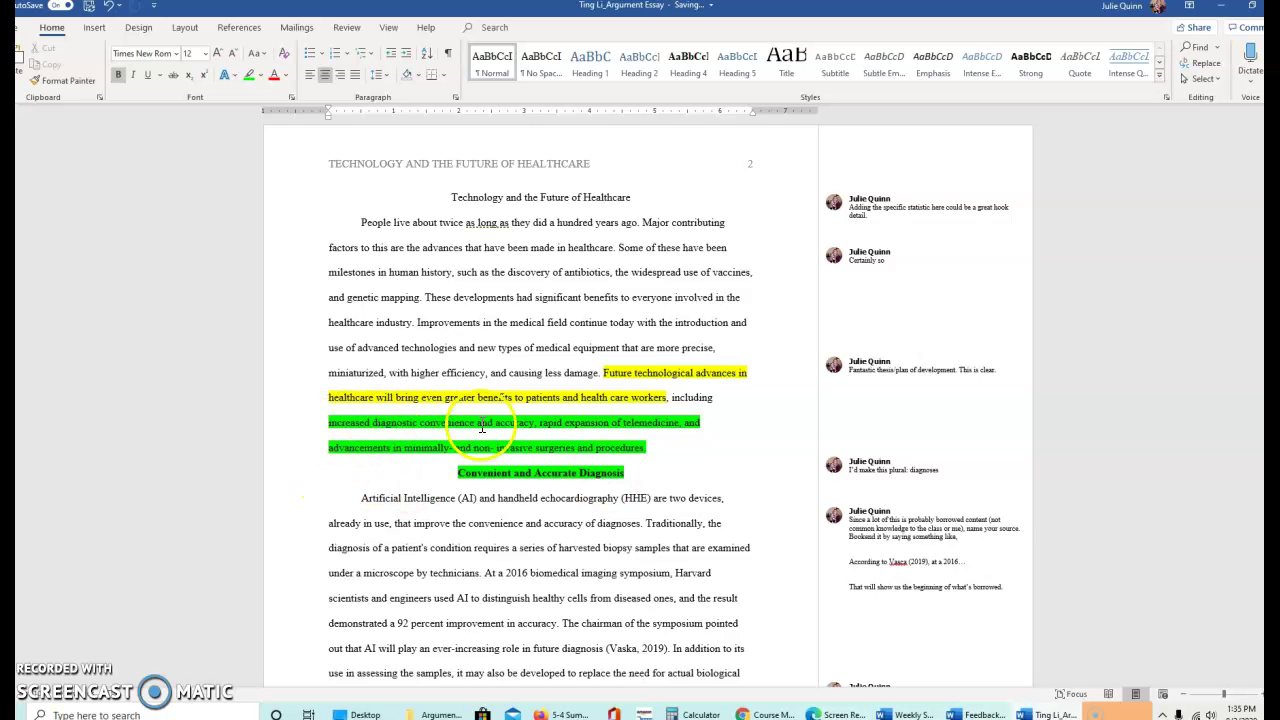
left_click_drag(488, 425, 396, 422)
left_click(396, 422)
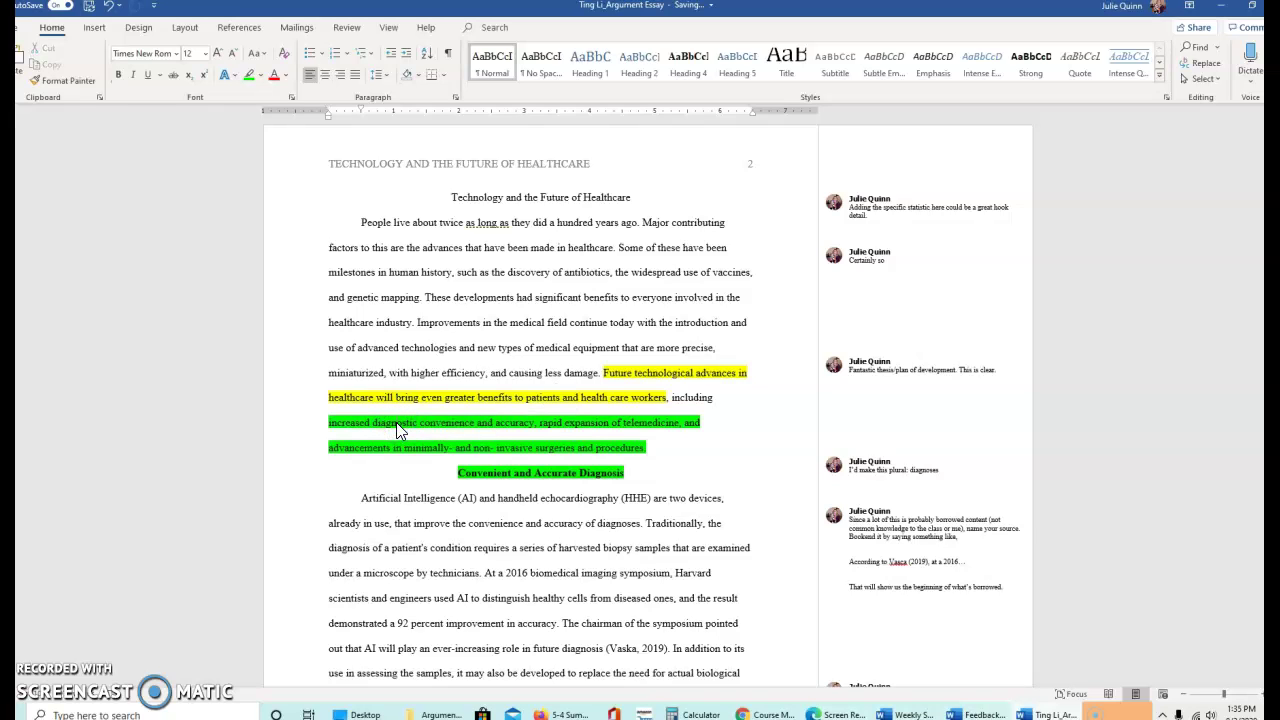
left_click(563, 517)
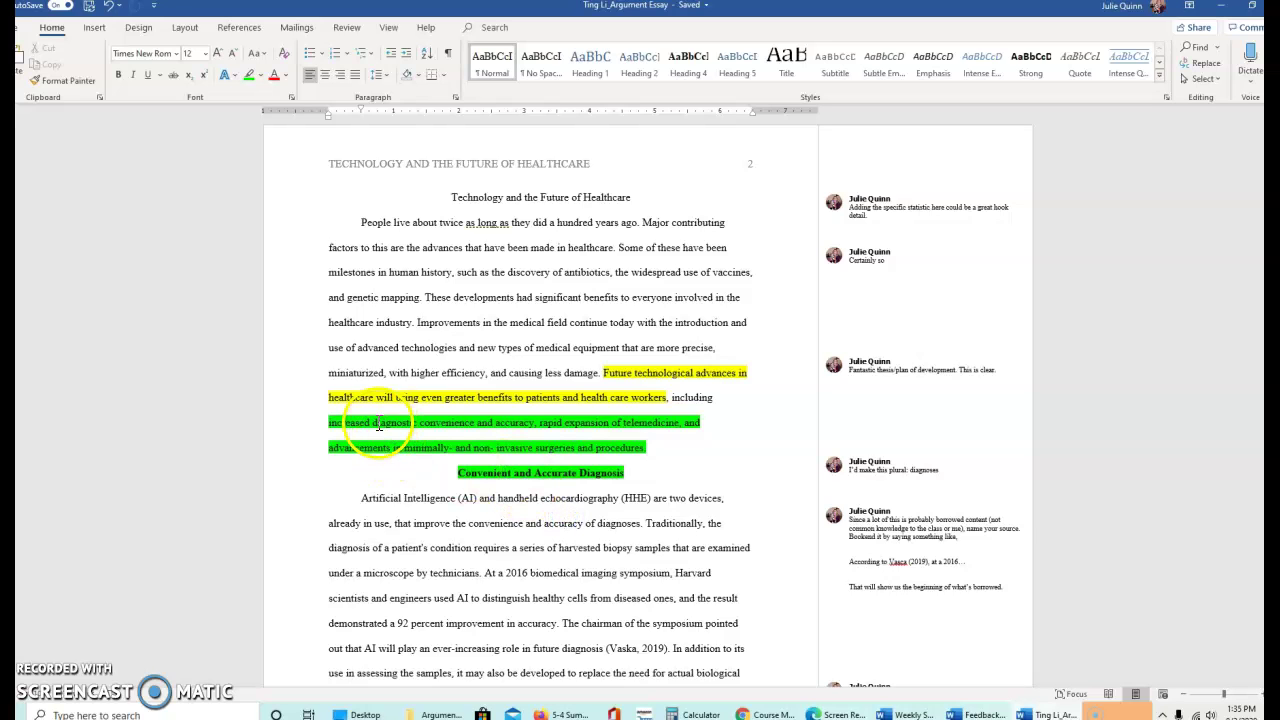
double_click(412, 423)
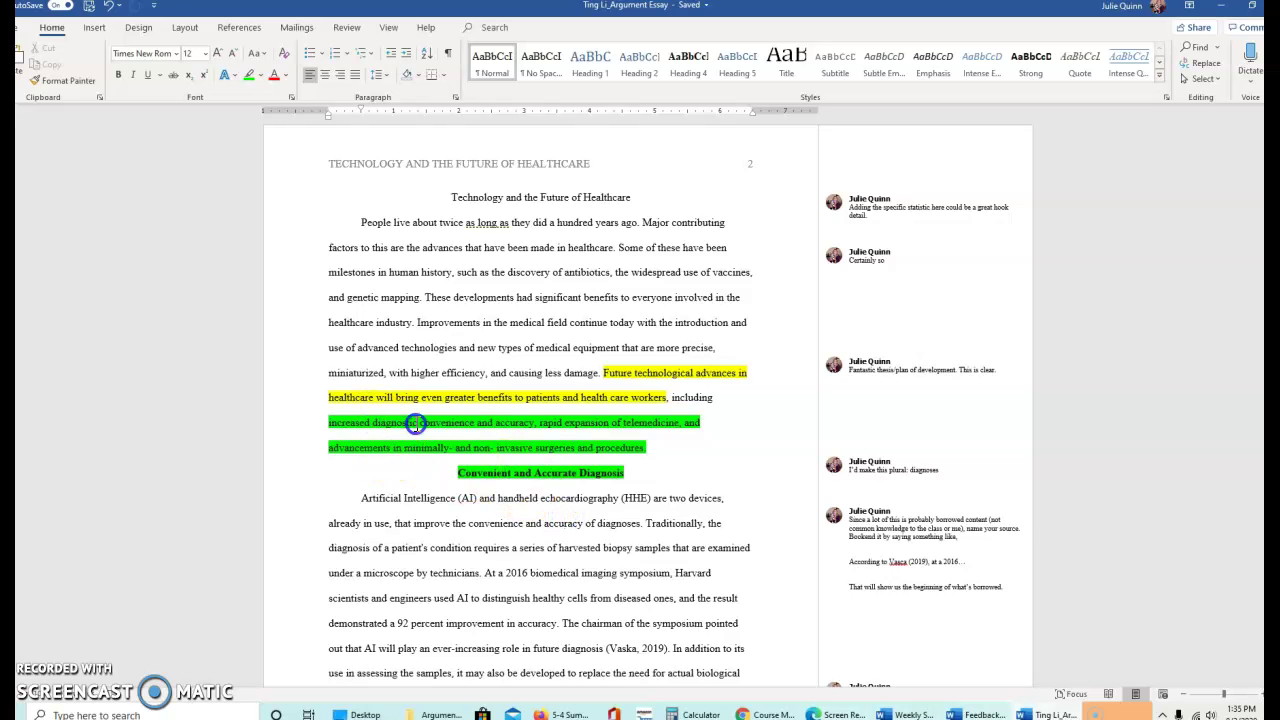
left_click(491, 472)
double_click(625, 474)
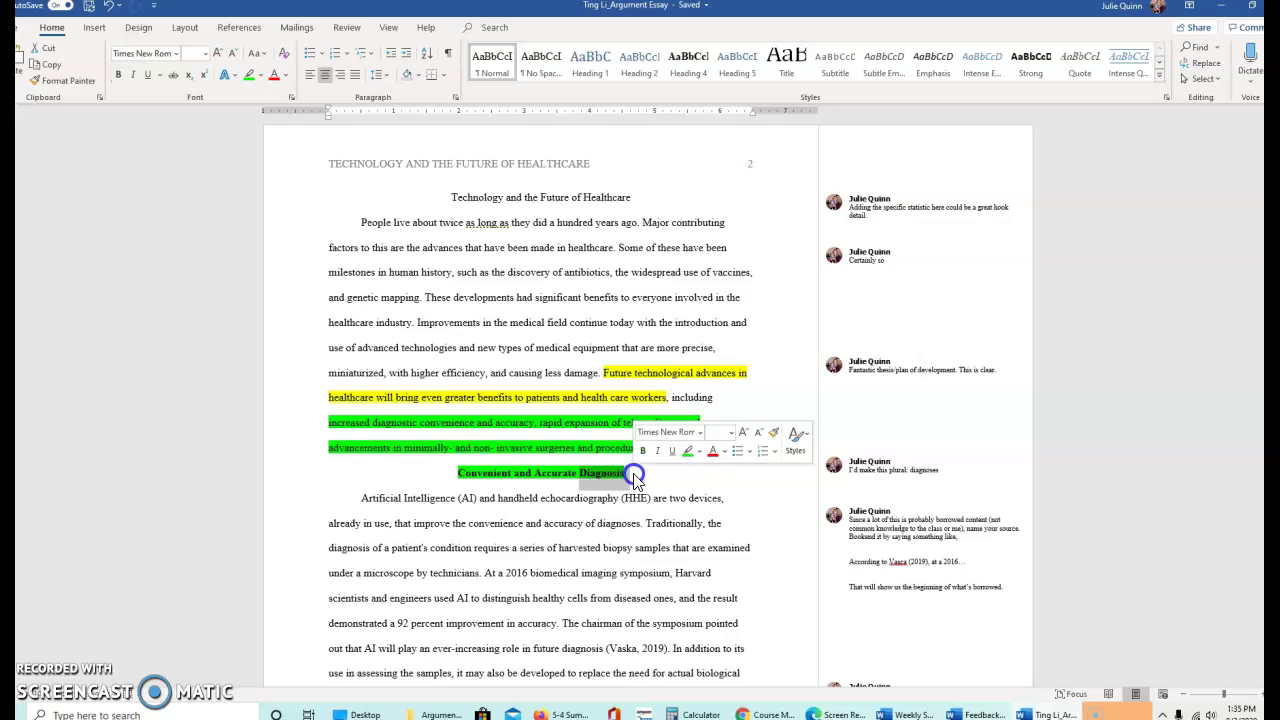
key("Right")
scroll(640, 400, "down", 1)
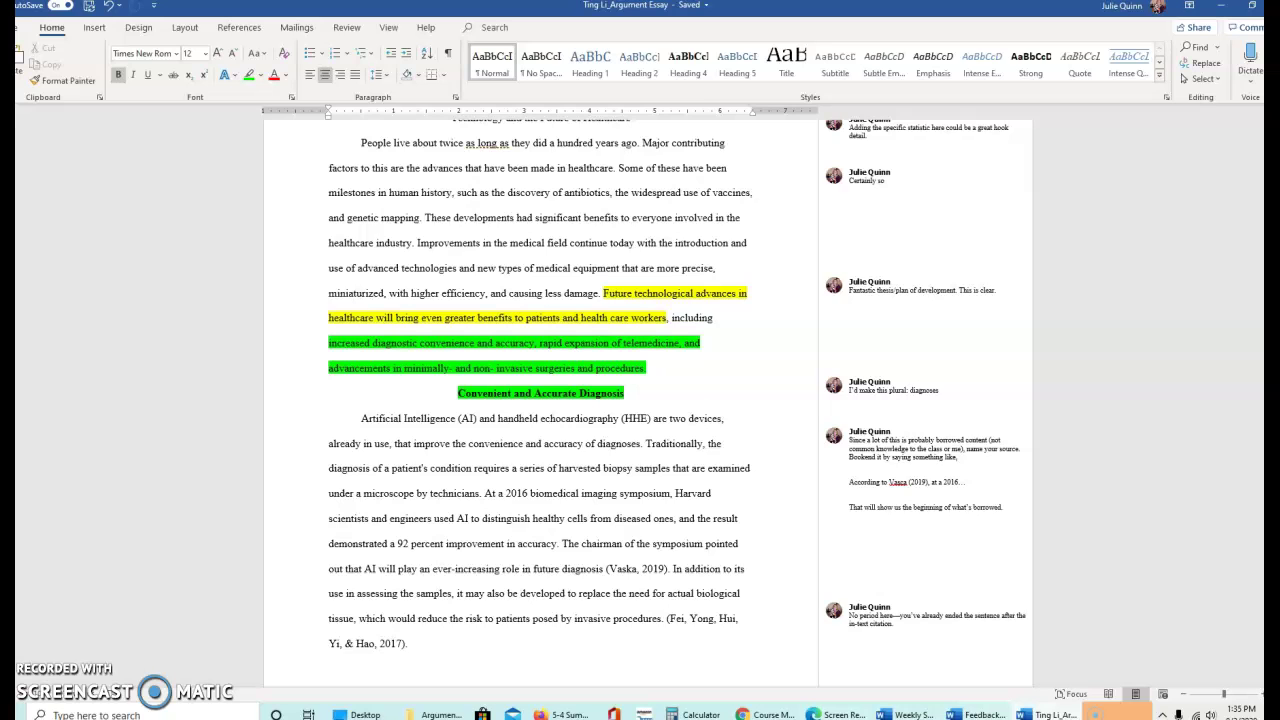
left_click(860, 400)
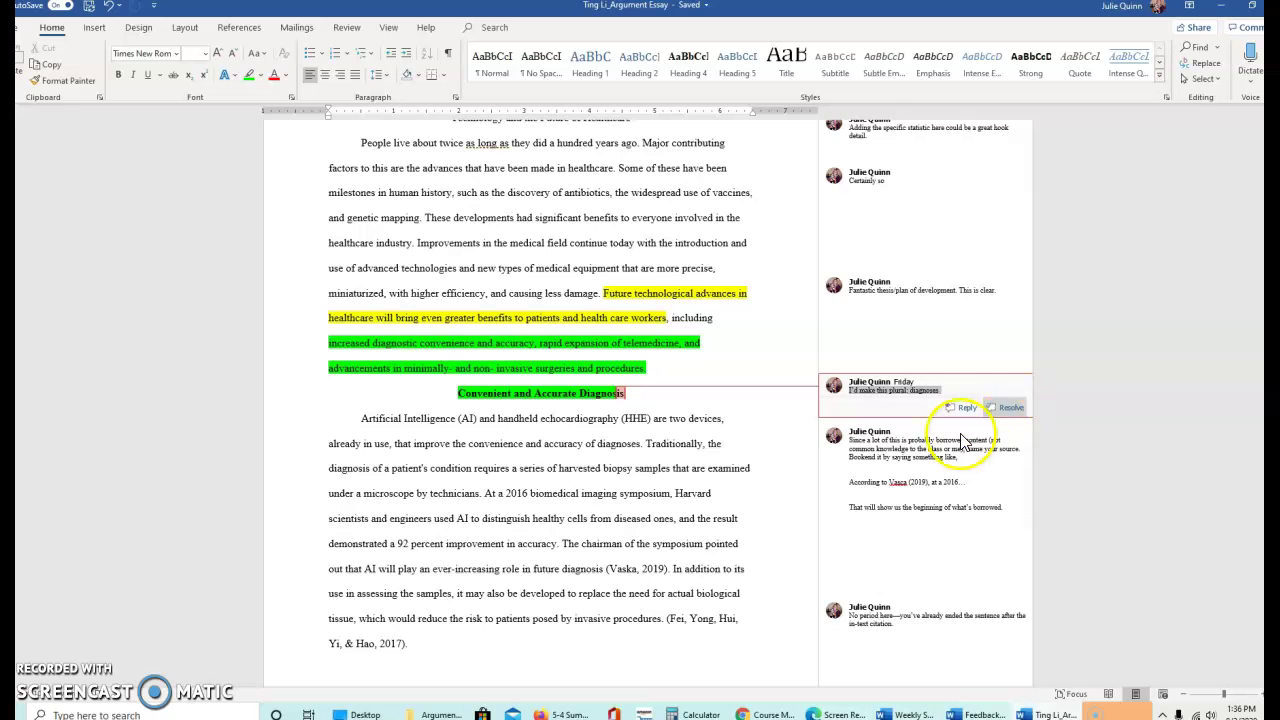
left_click(942, 468)
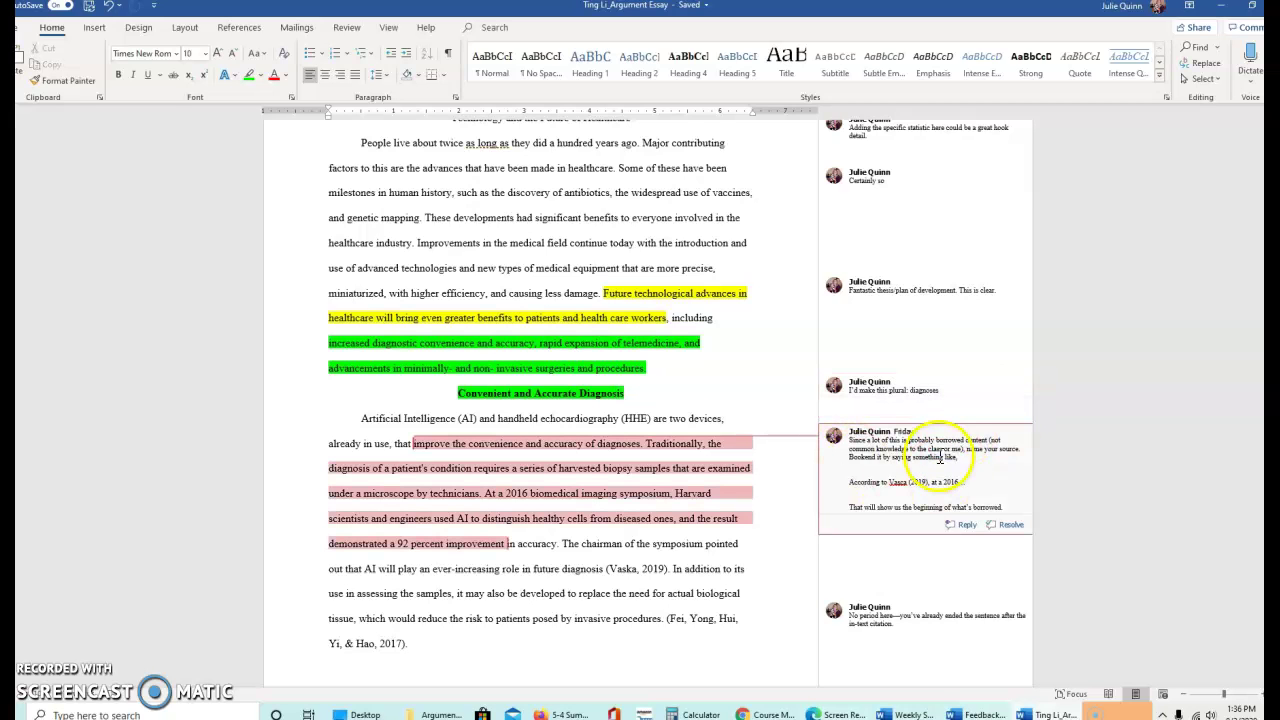
left_click_drag(889, 441, 992, 450)
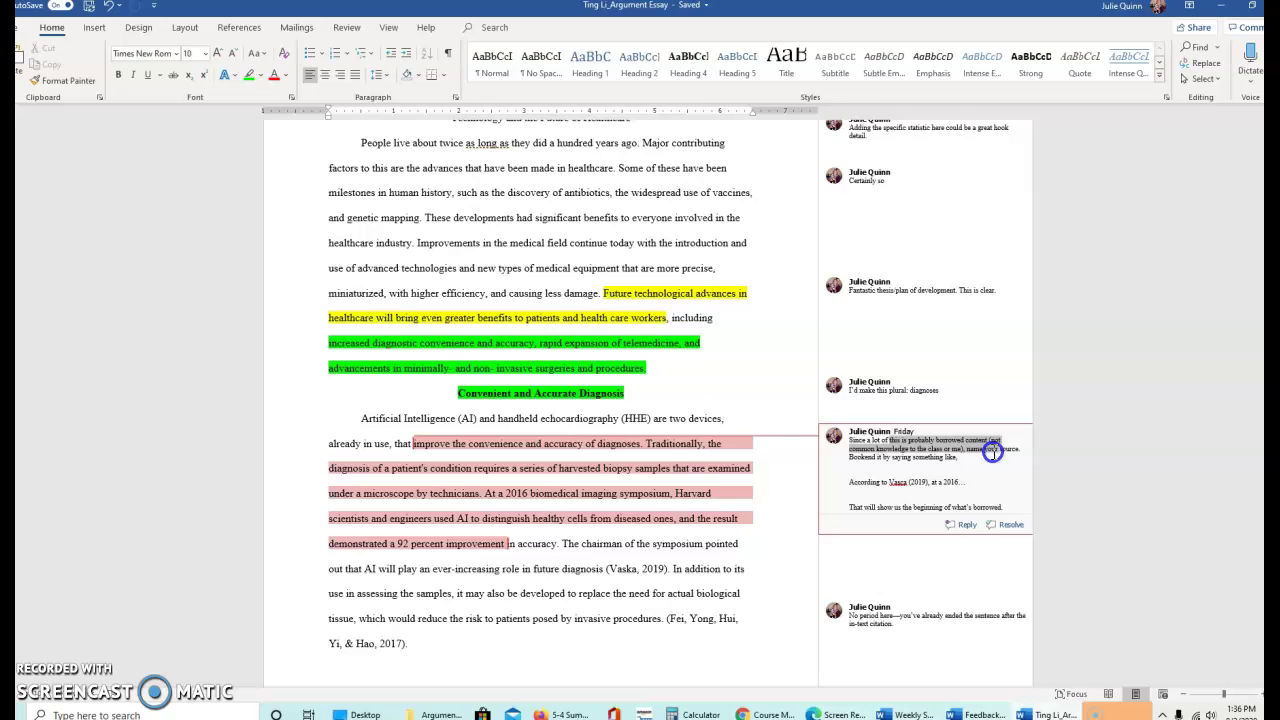
left_click(992, 452)
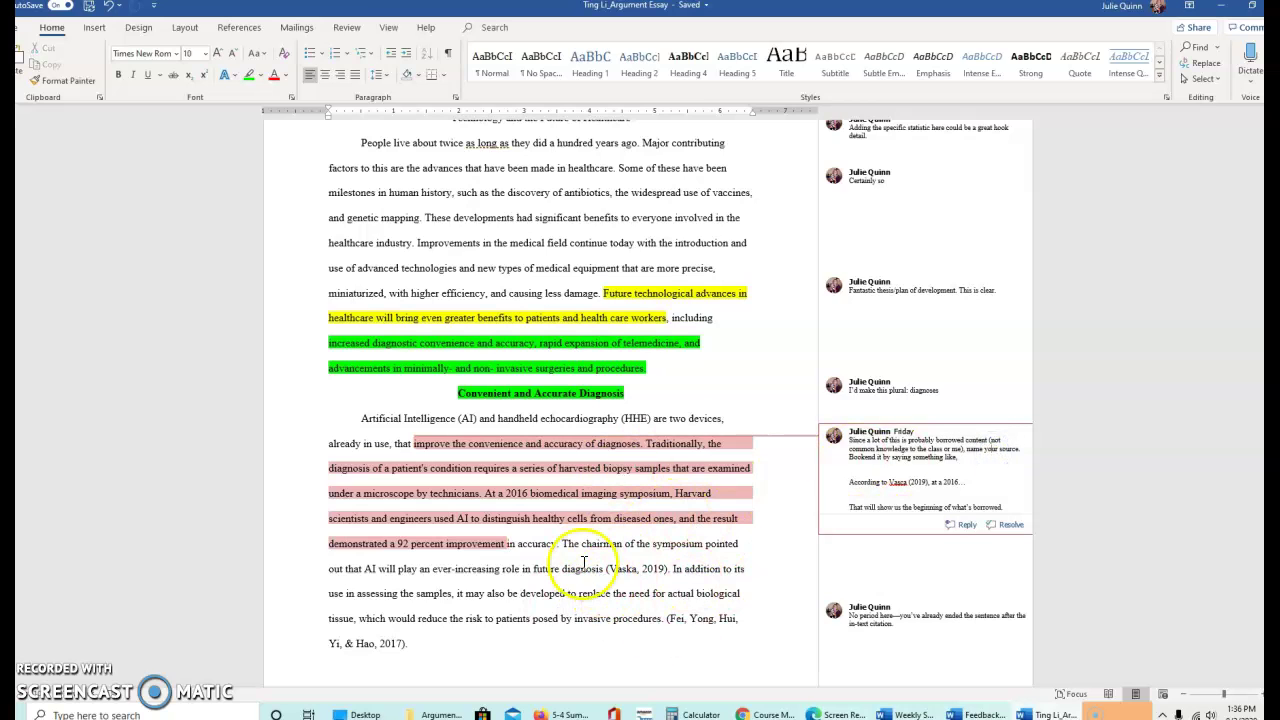
left_click(591, 568)
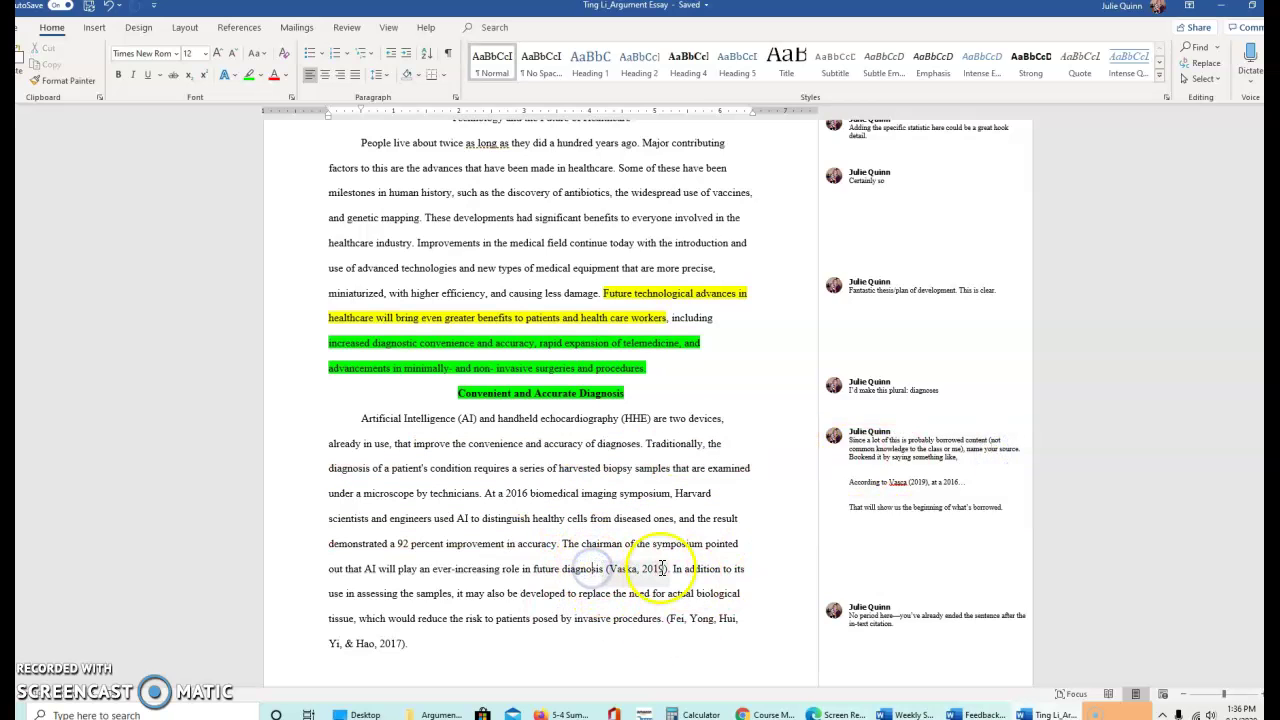
left_click(662, 567)
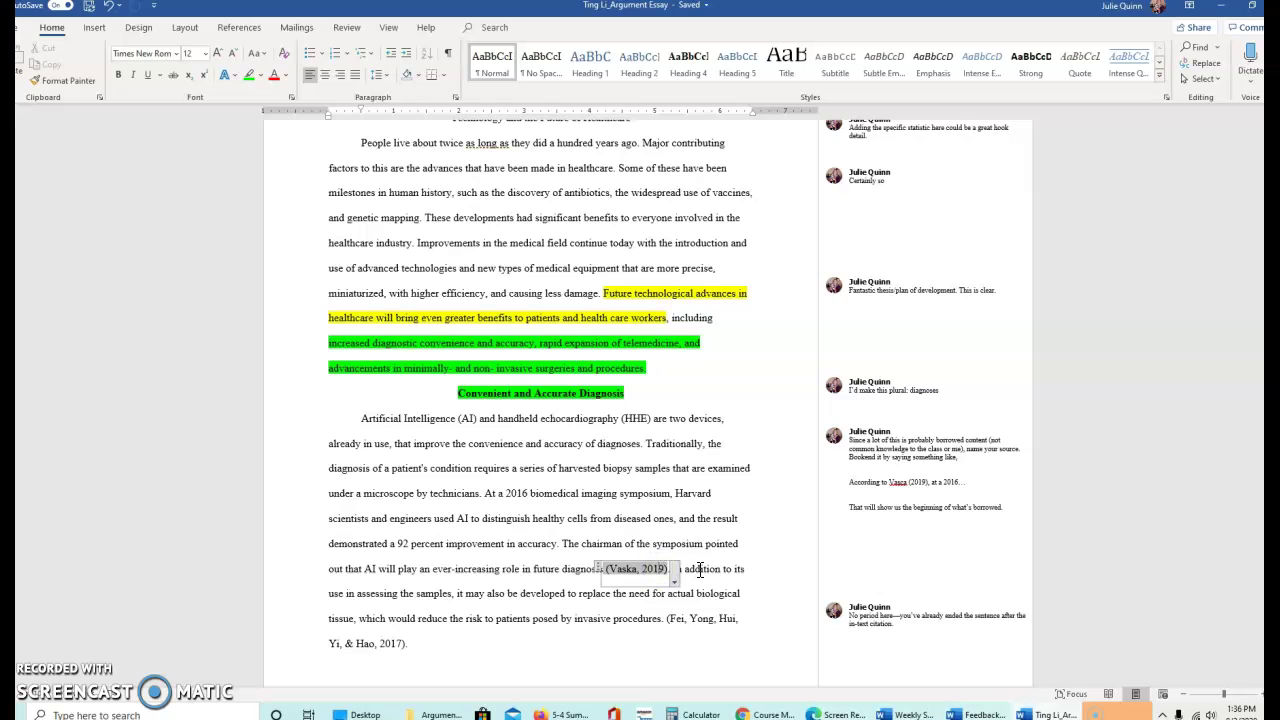
left_click(700, 569)
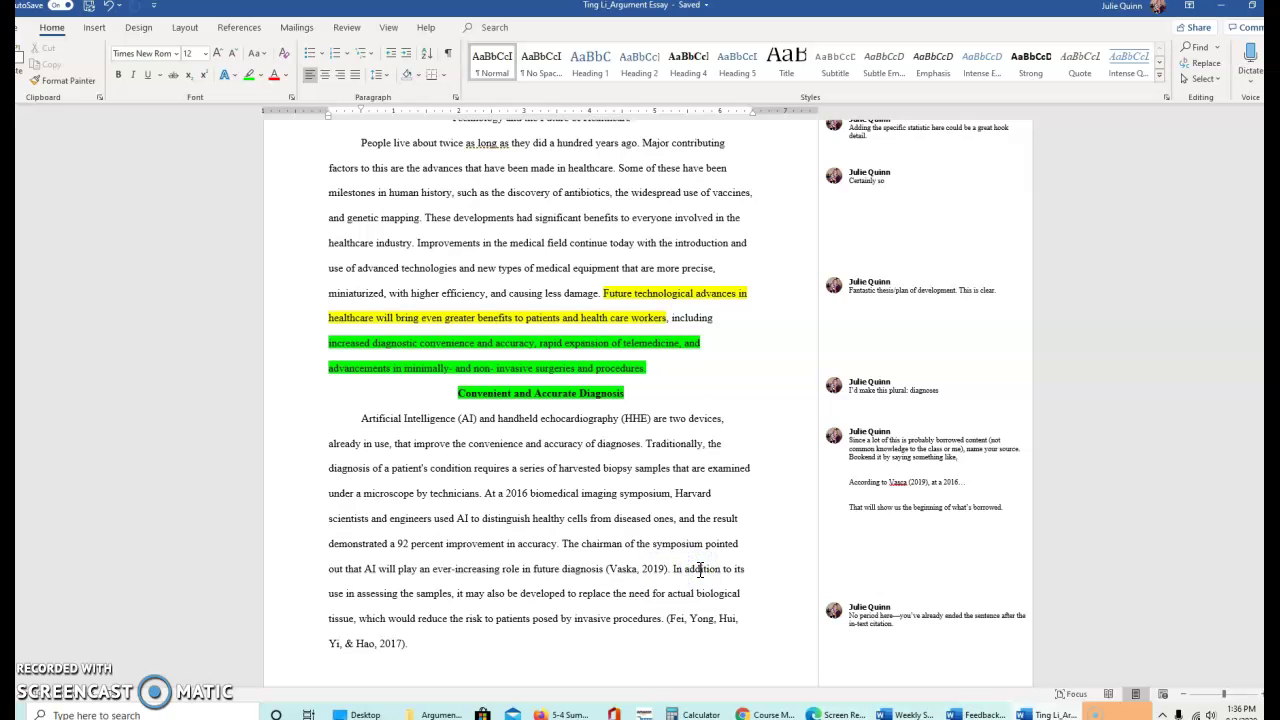
left_click_drag(700, 569, 612, 571)
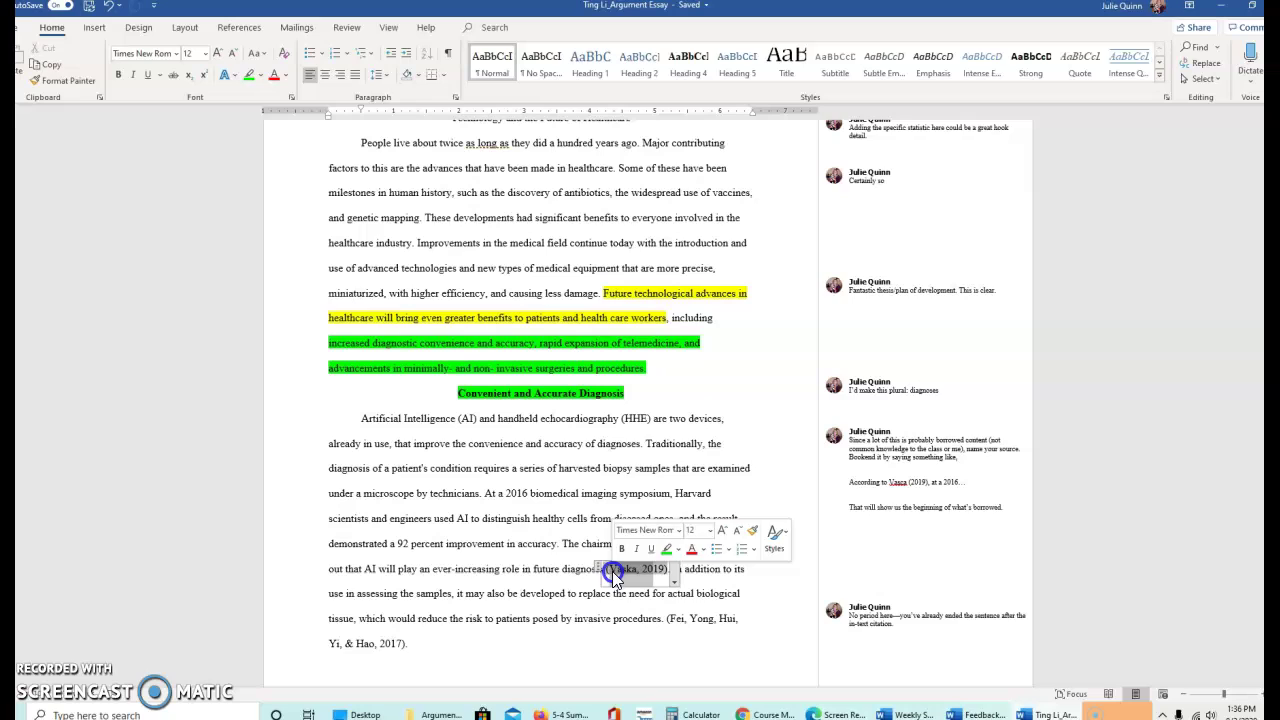
left_click(553, 572)
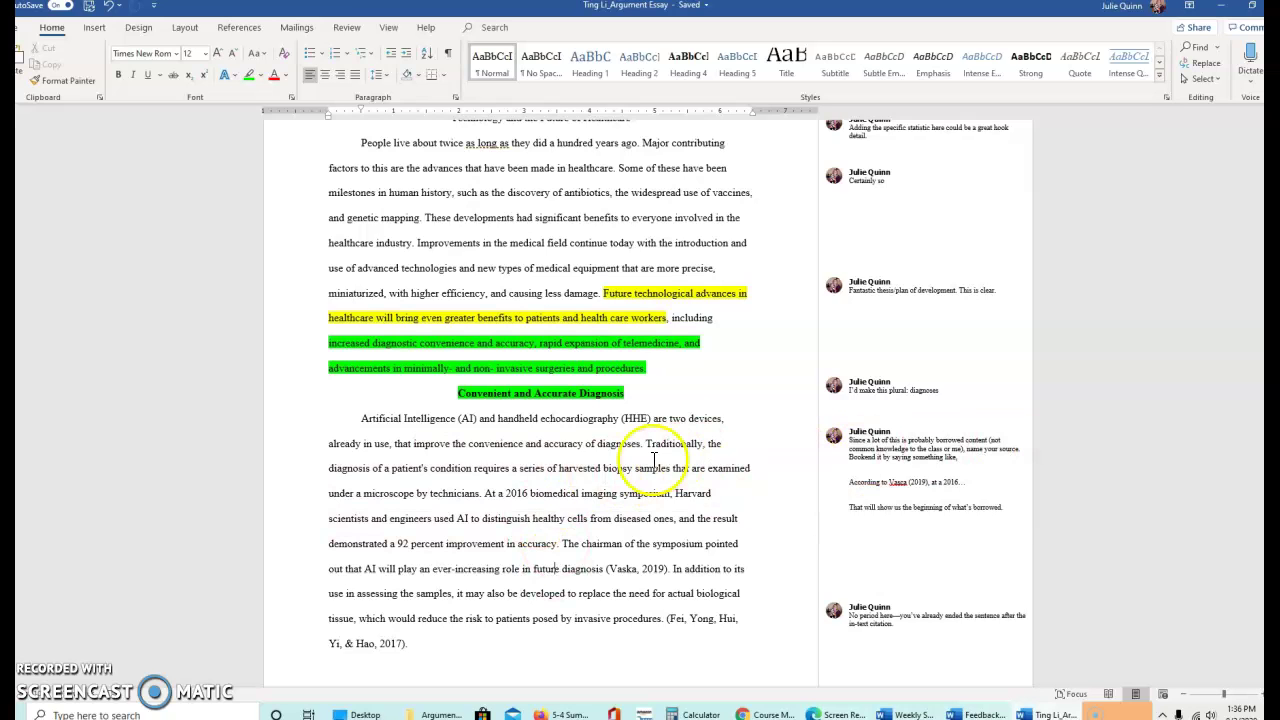
mouse_move(855, 497)
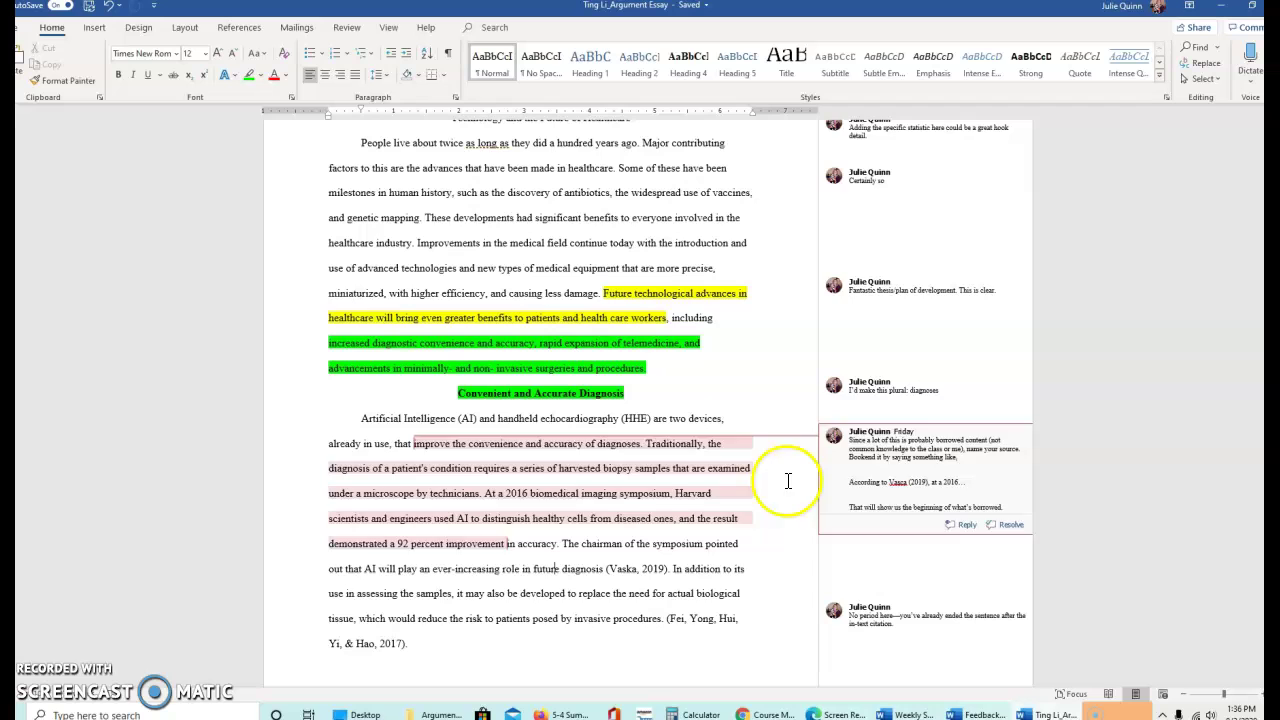
Step: Insert 'According to Vasca (2016),' before 'At a 2016' and lowercase 'At' to 'at'
left_click(487, 493)
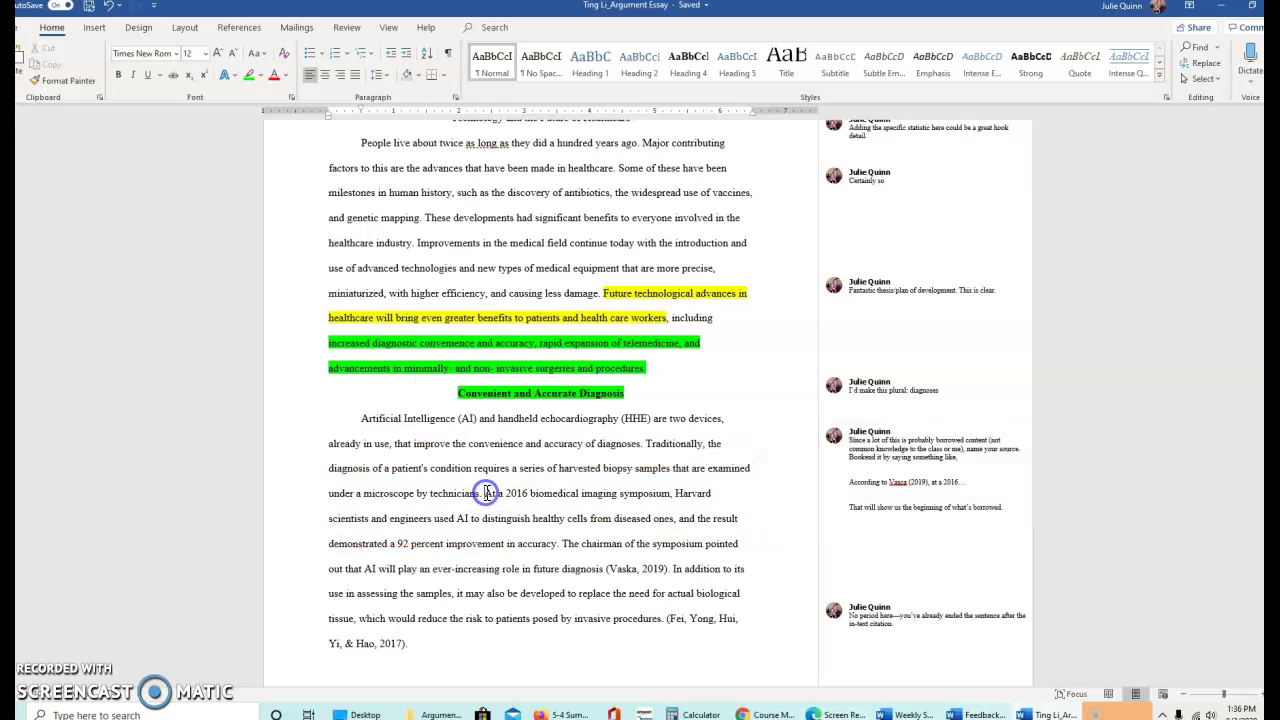
type("According ")
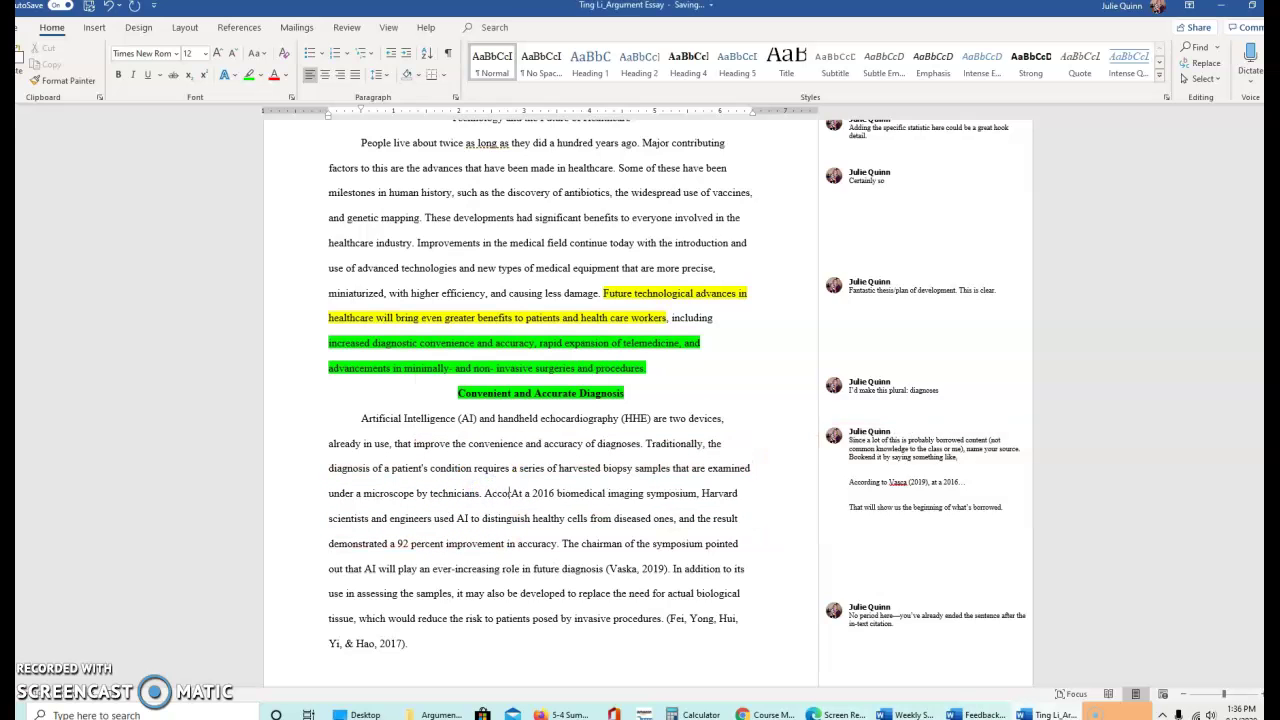
type("to Vasca (")
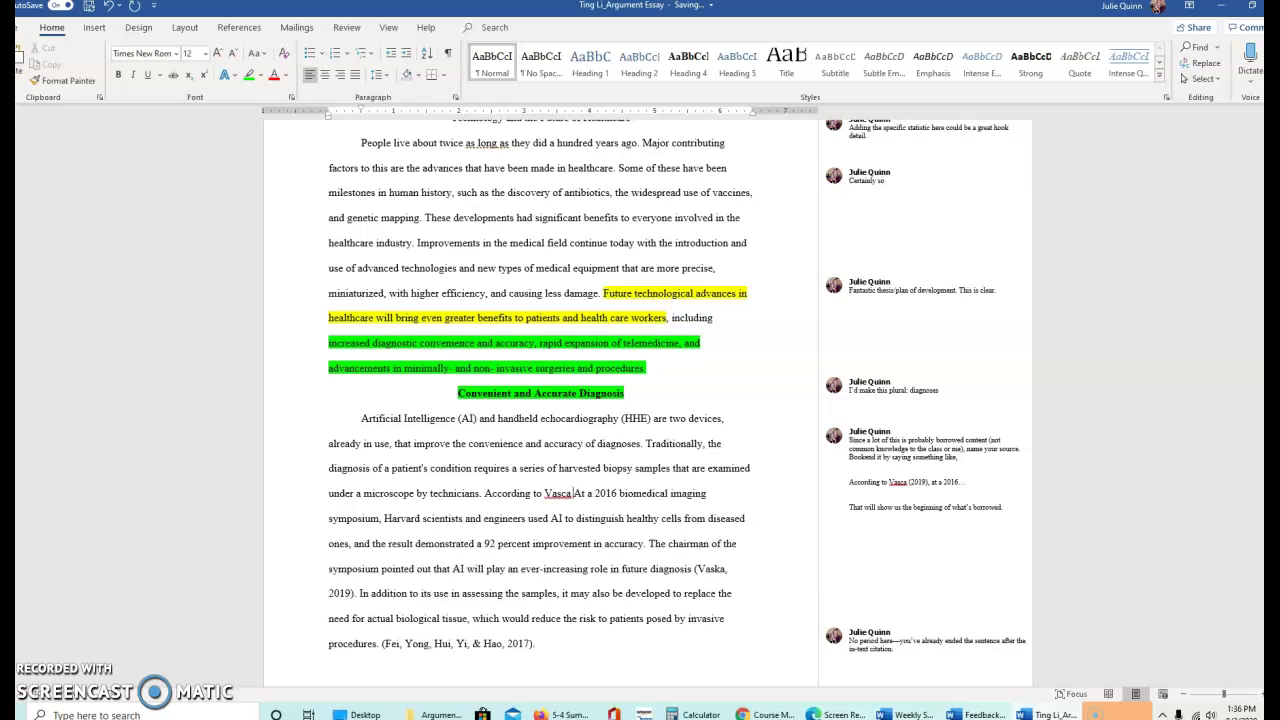
type("2019)")
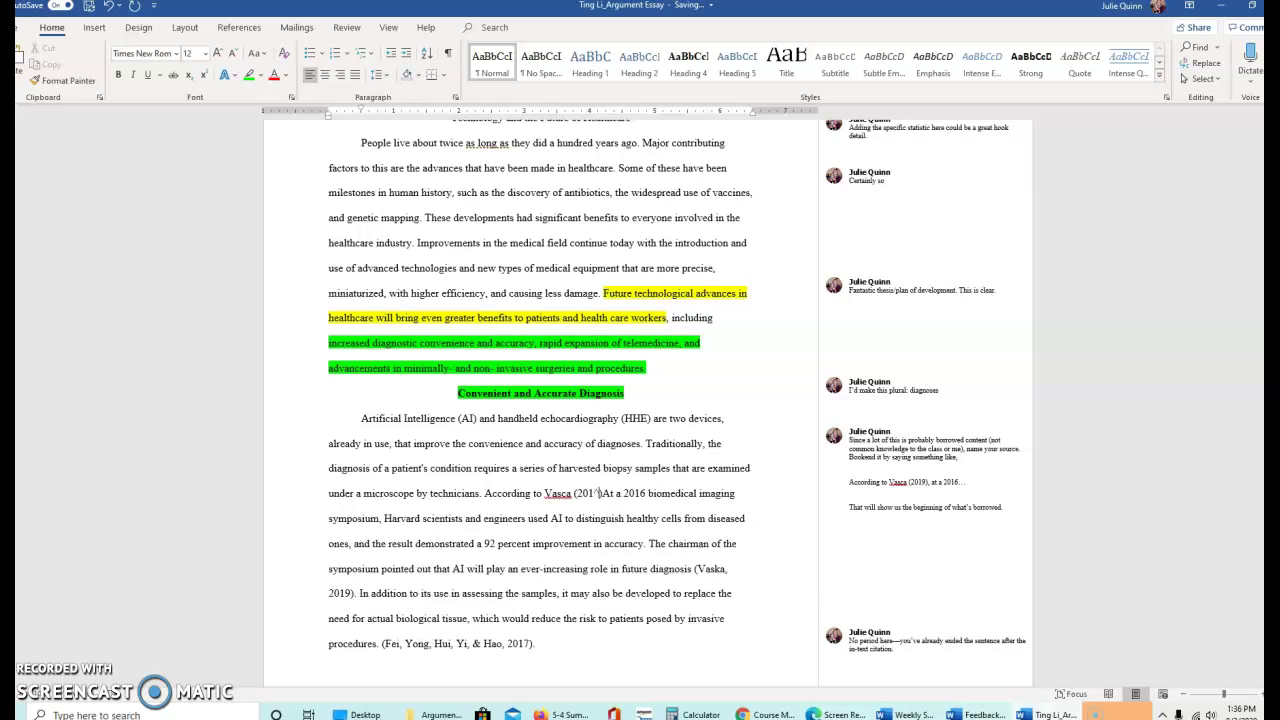
key("BackSpace")
key("BackSpace")
key("BackSpace")
type("6")
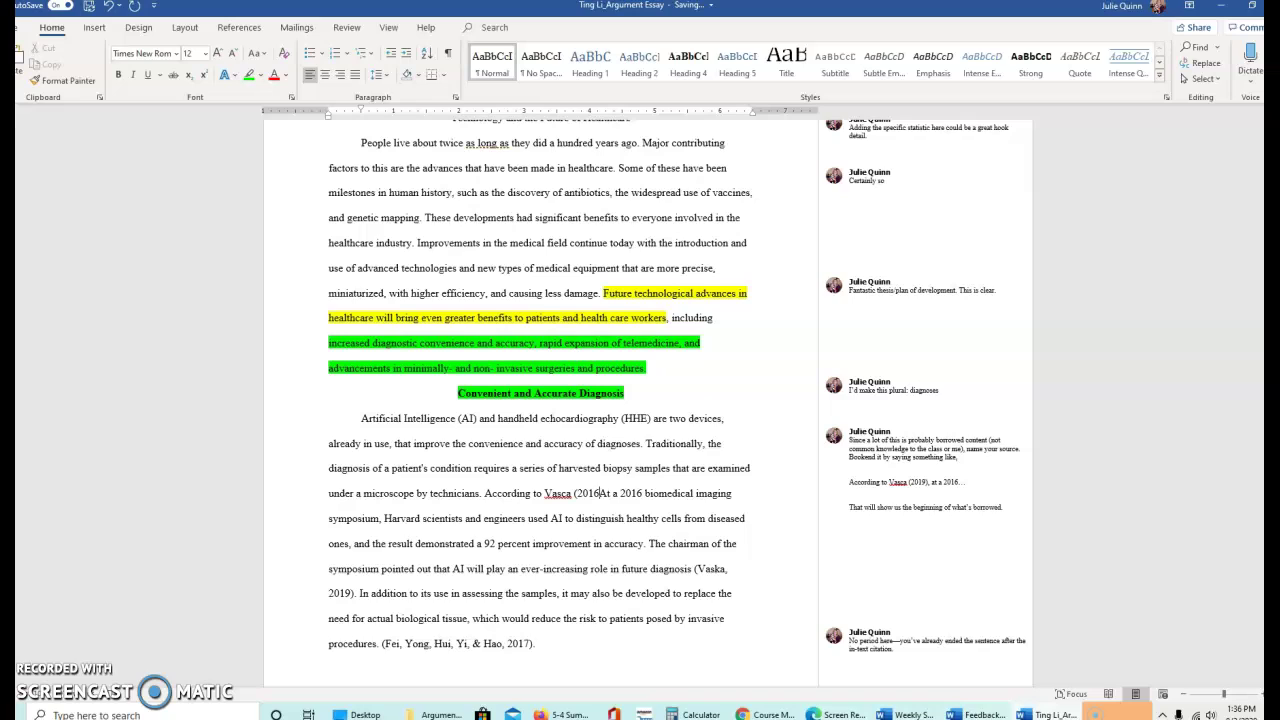
type(")")
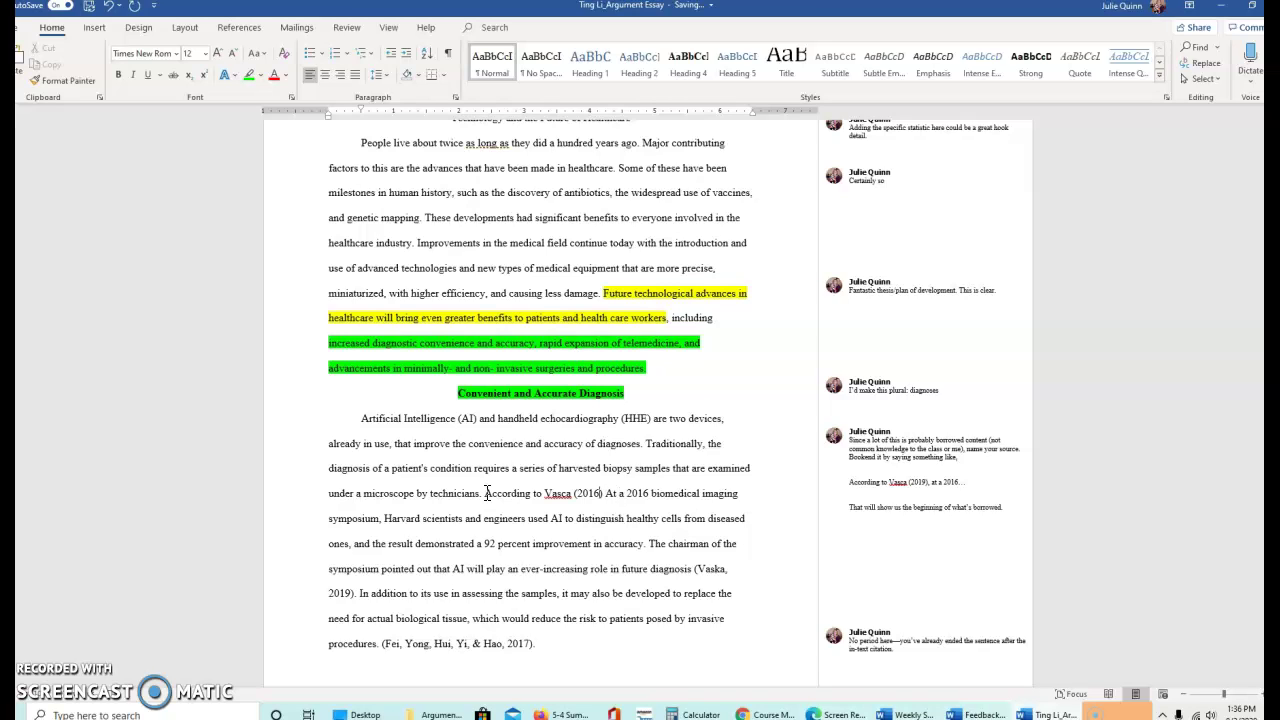
key("Left")
type(".")
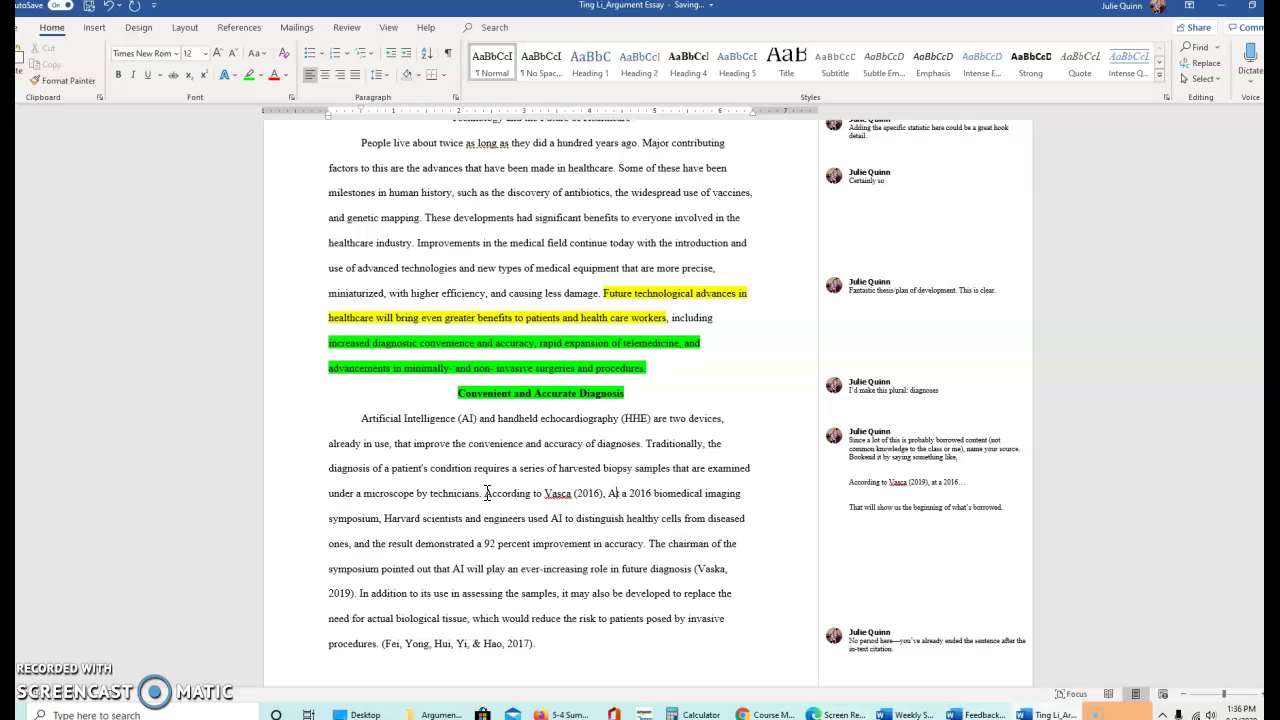
key("BackSpace")
type("at")
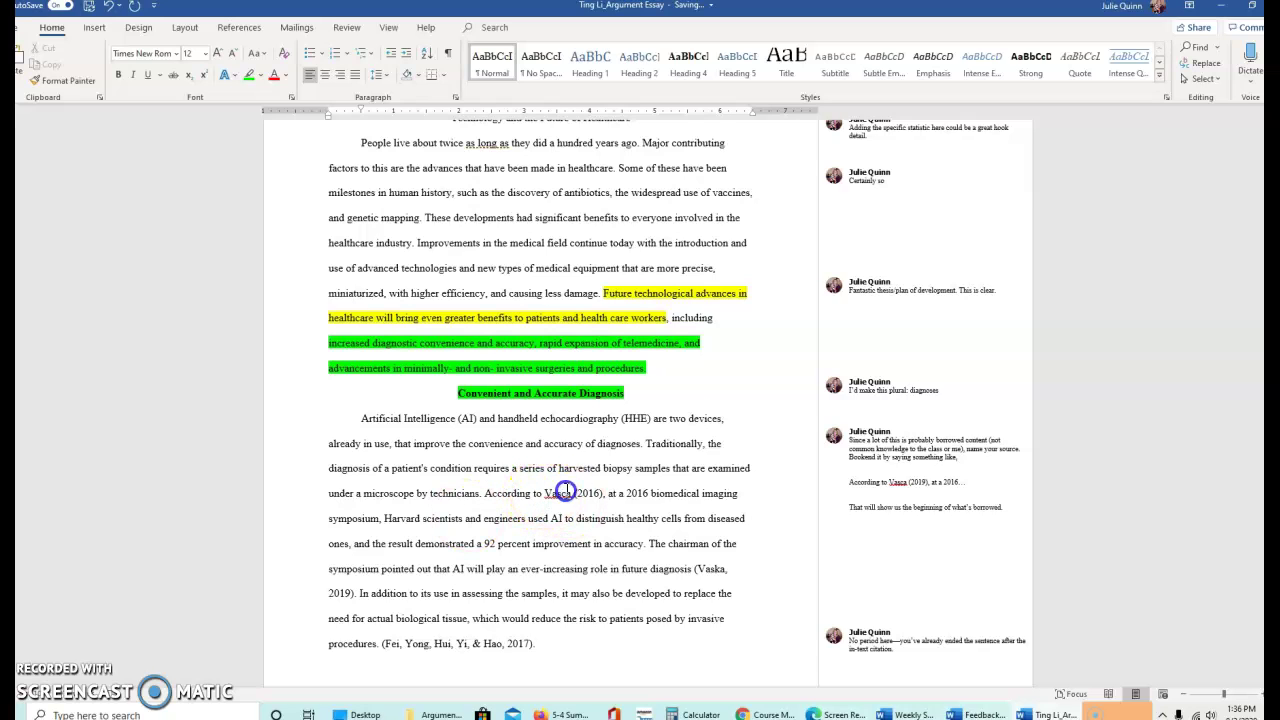
Step: Highlight the new Vasca (2016) citation green and check the (Vaska, 2019) citation
left_click_drag(565, 491, 608, 491)
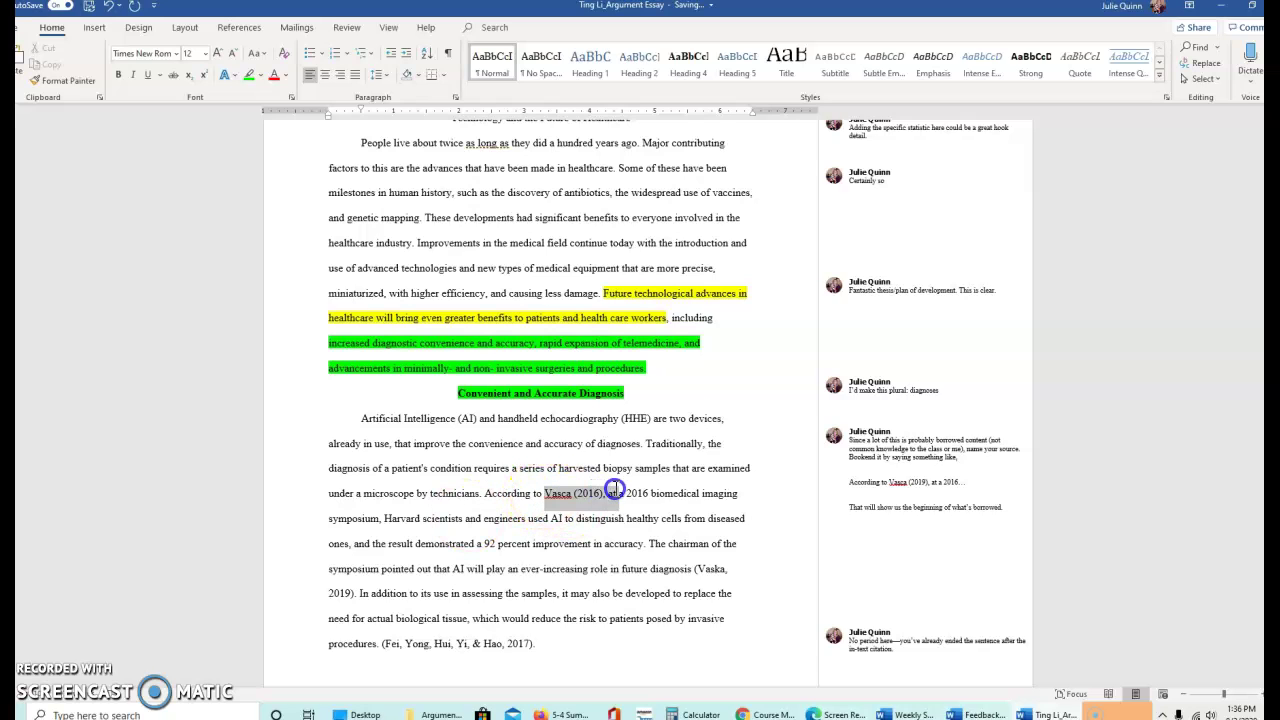
left_click(251, 77)
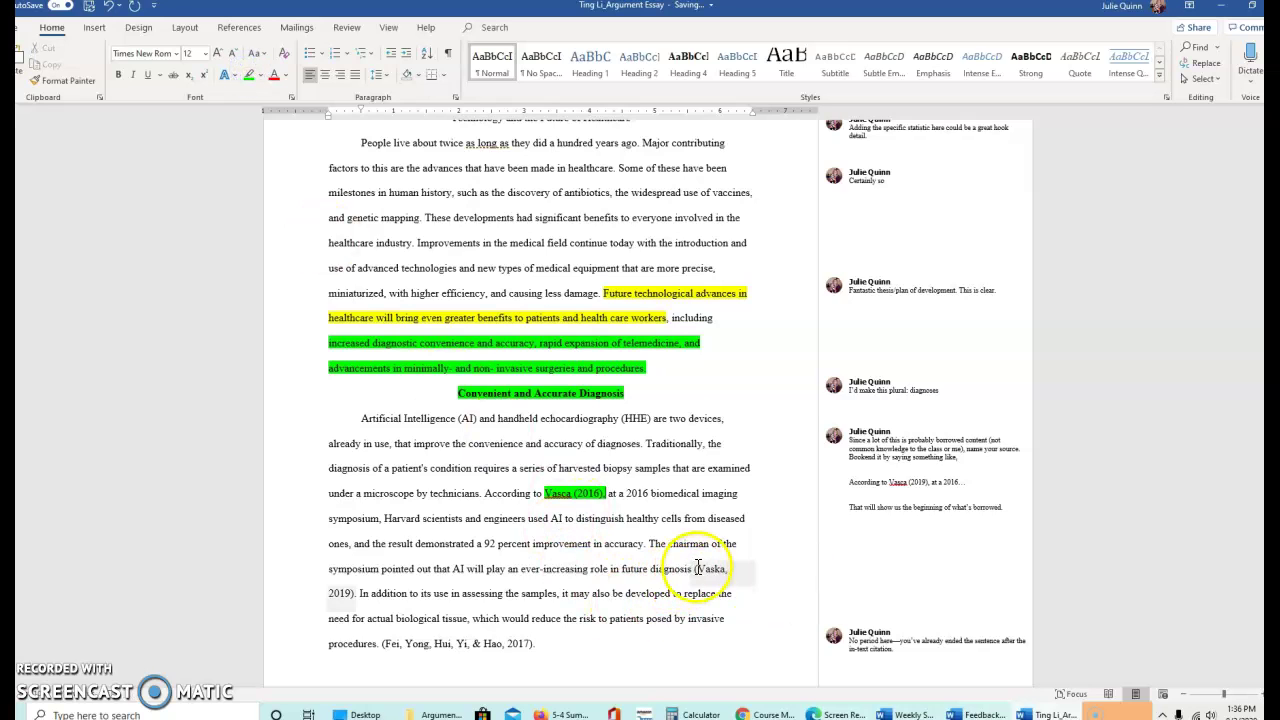
left_click_drag(697, 568, 352, 600)
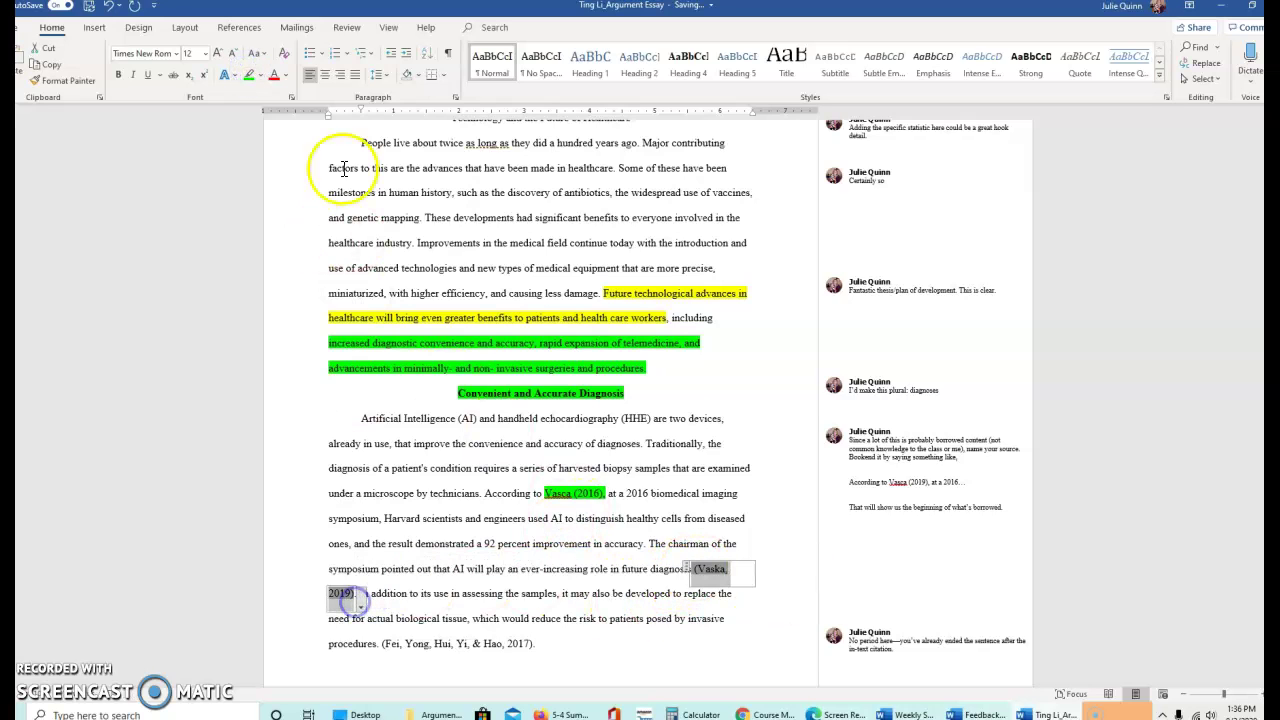
left_click(598, 489)
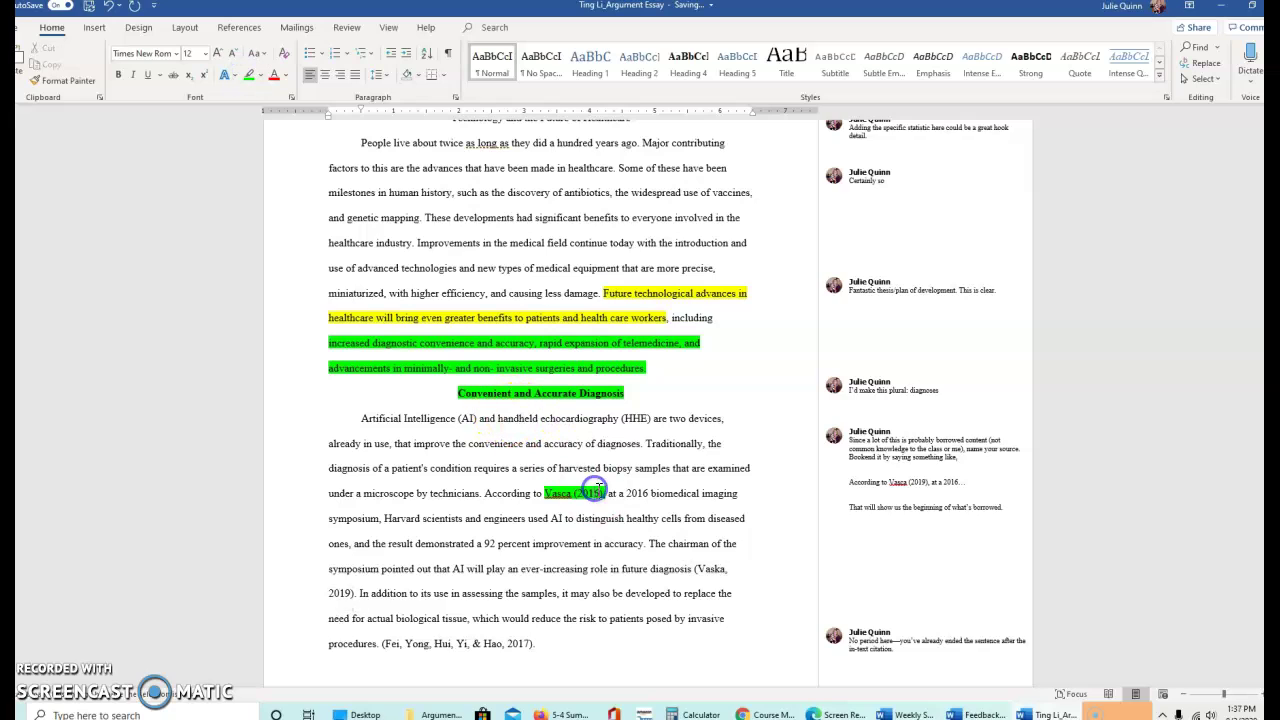
left_click(727, 568)
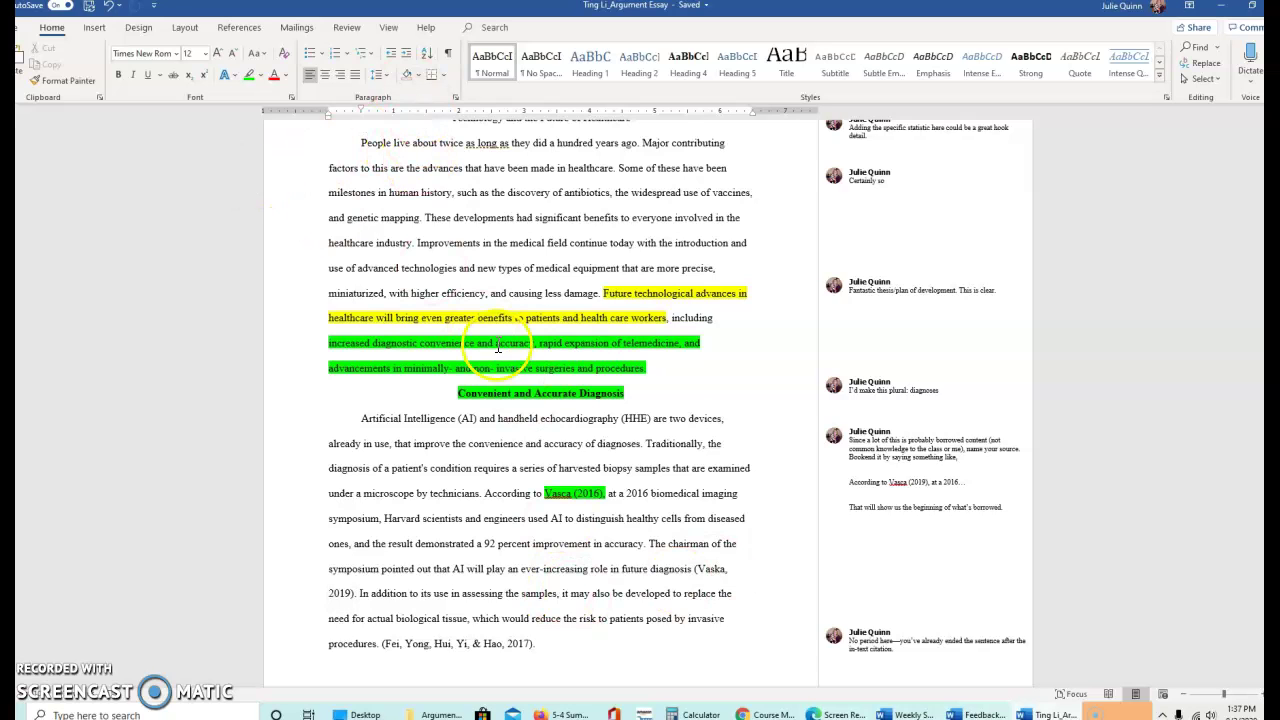
Step: Put the caret at the stray period after 'procedures', just before the Fei et al. 2017 citation
left_click(549, 494)
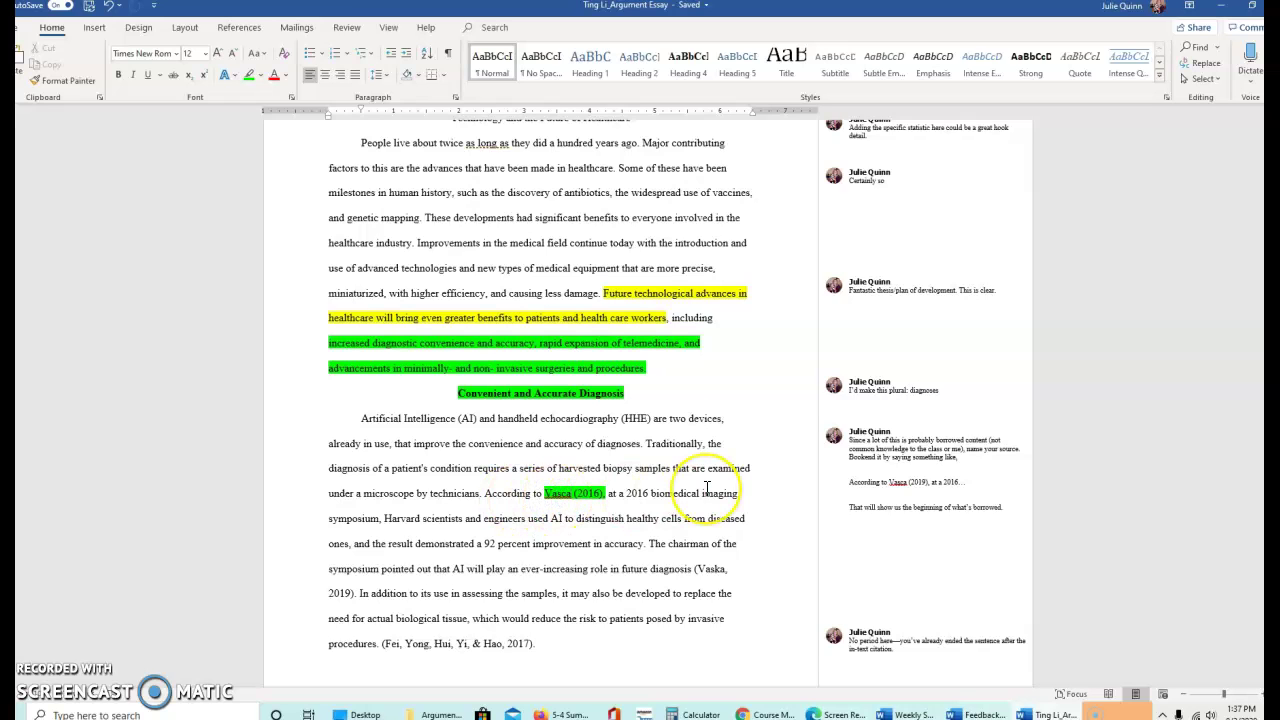
mouse_move(713, 712)
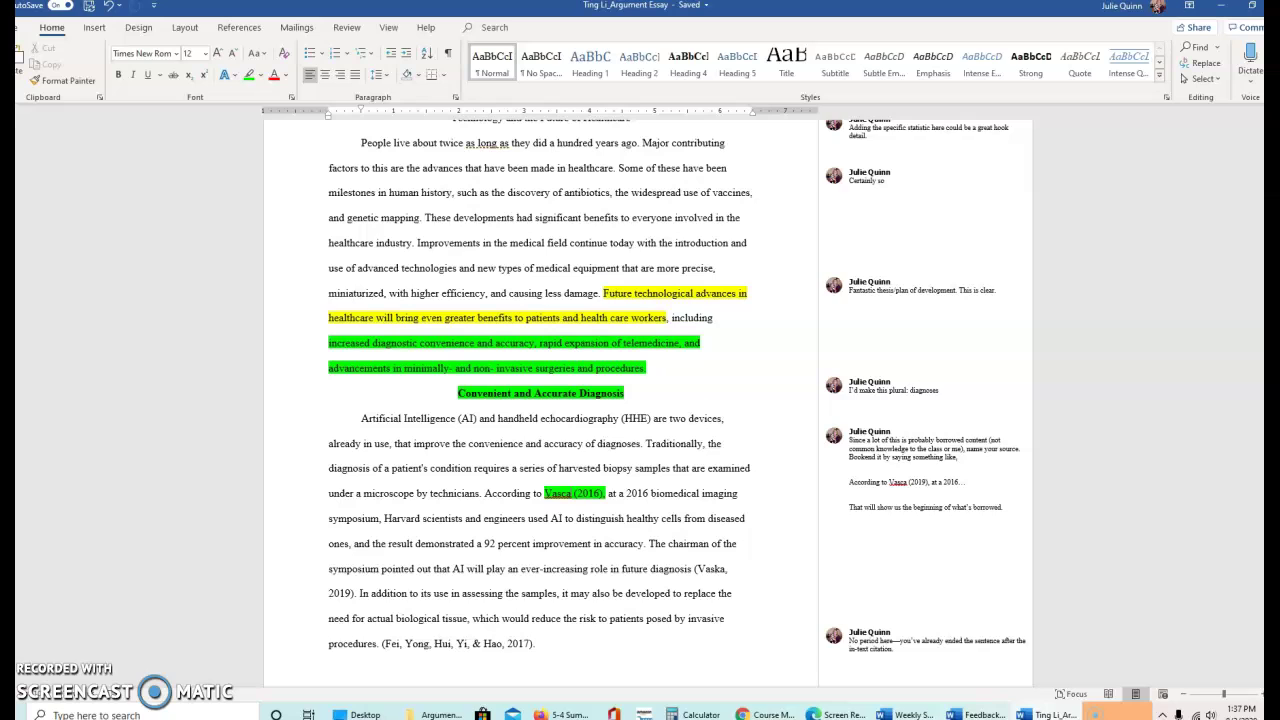
left_click(382, 645)
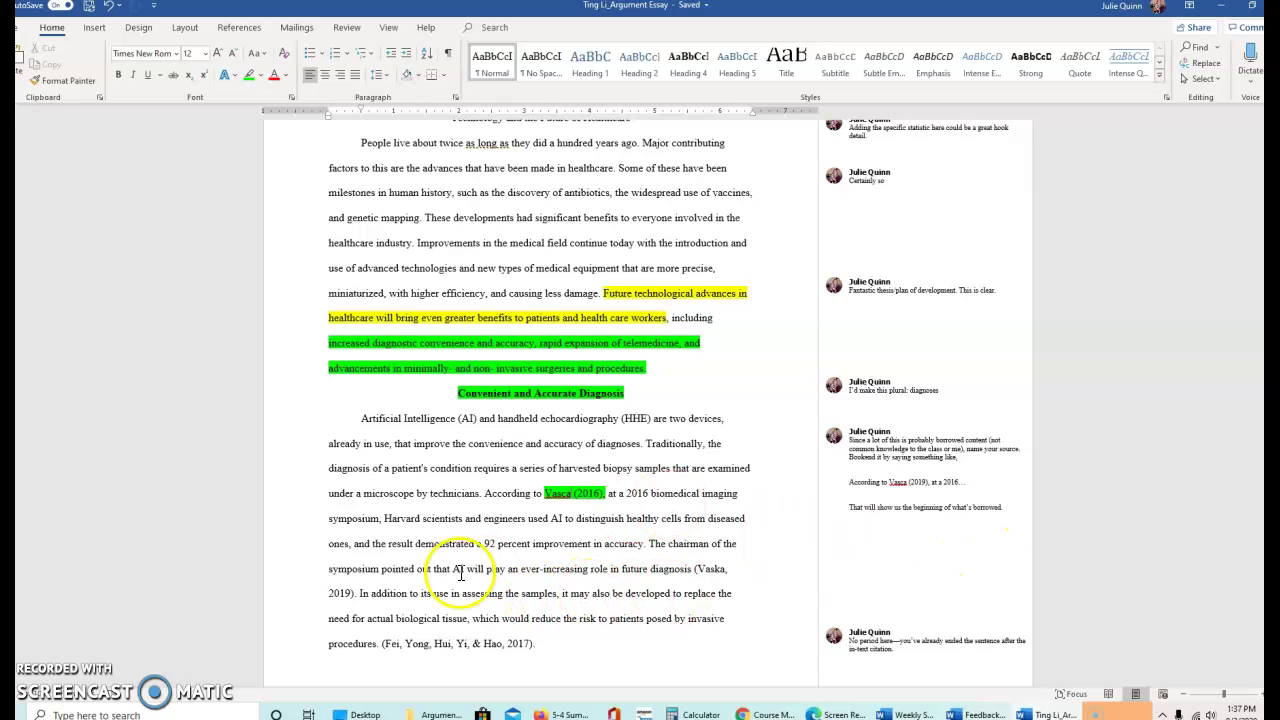
left_click_drag(397, 620, 698, 612)
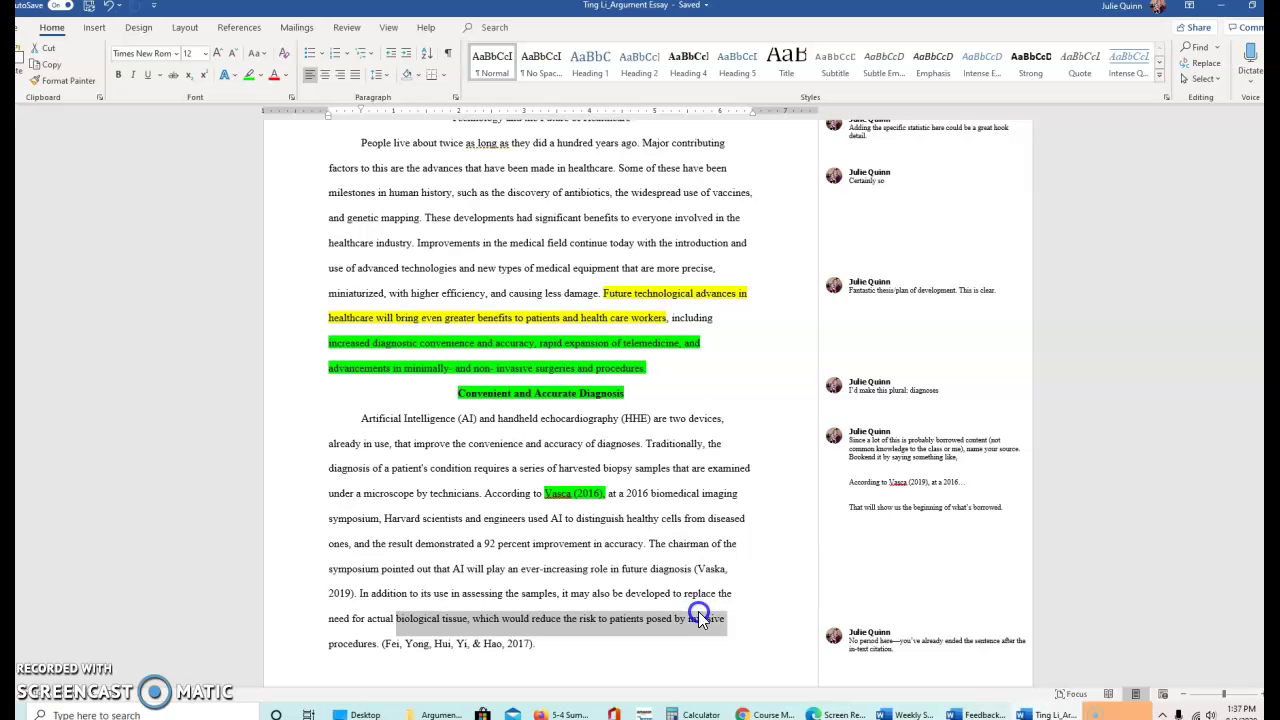
left_click(692, 616)
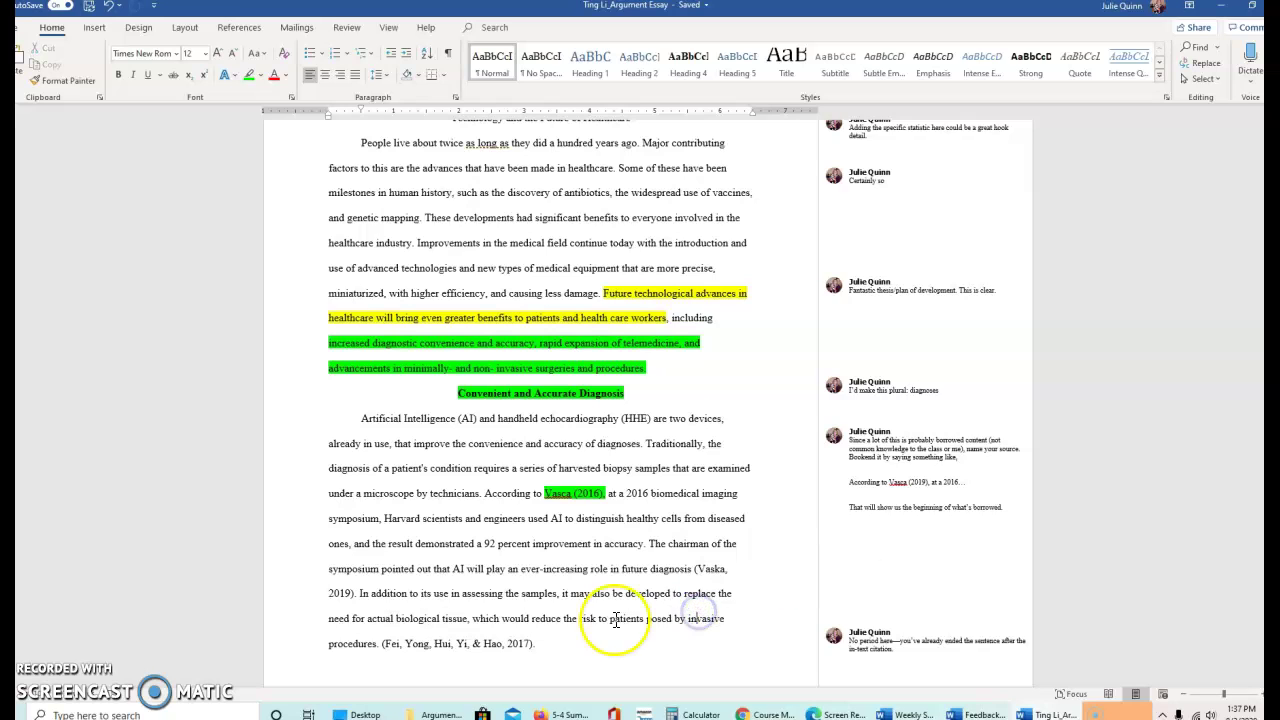
left_click(380, 645)
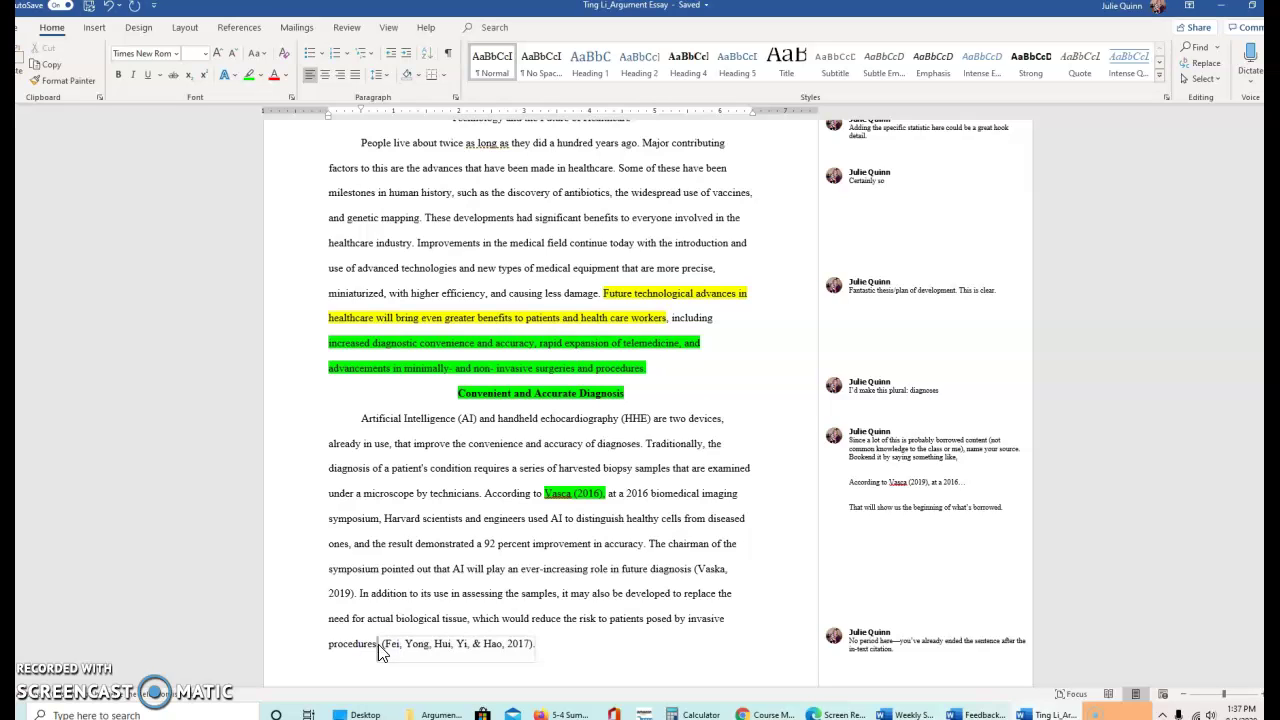
left_click(380, 644)
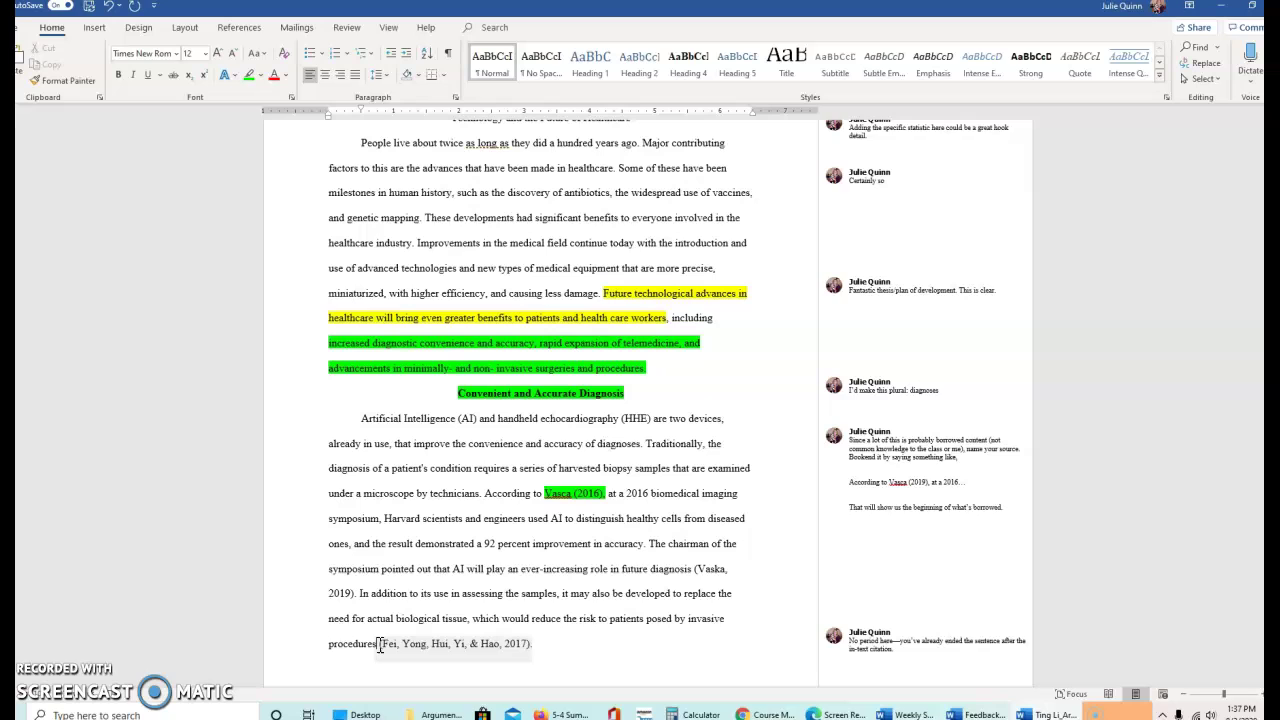
left_click(380, 644)
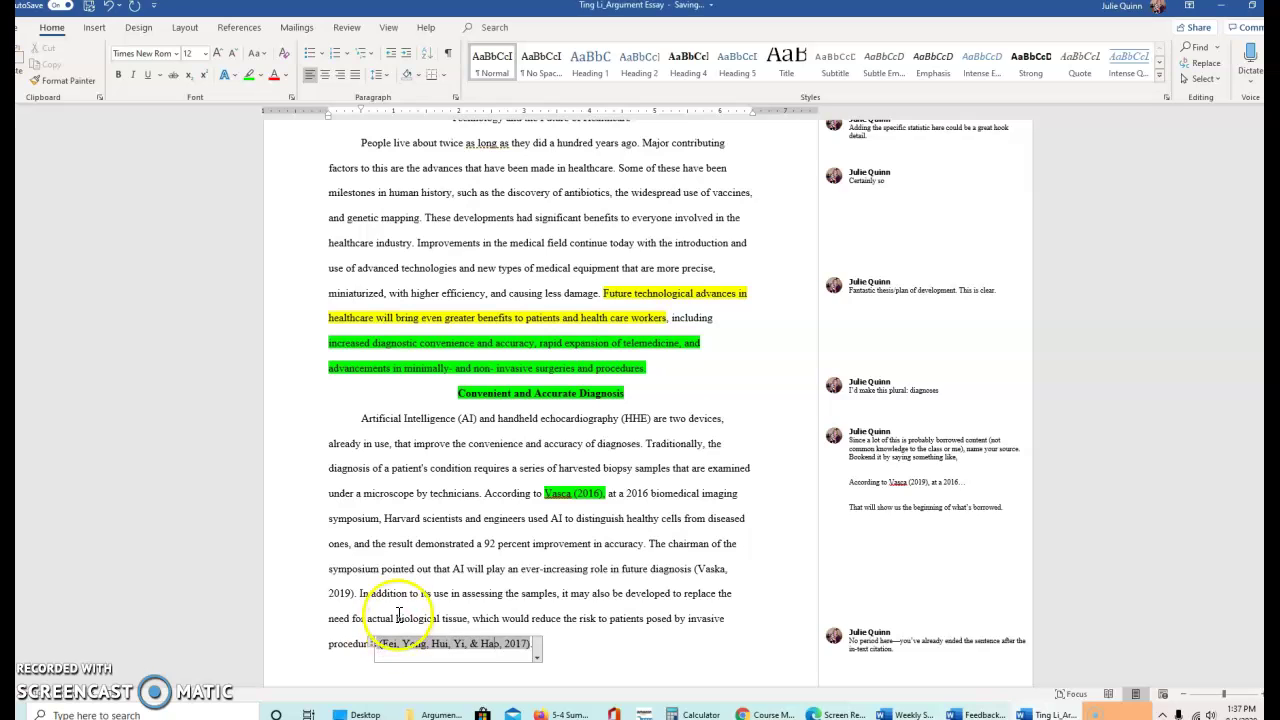
left_click(412, 652)
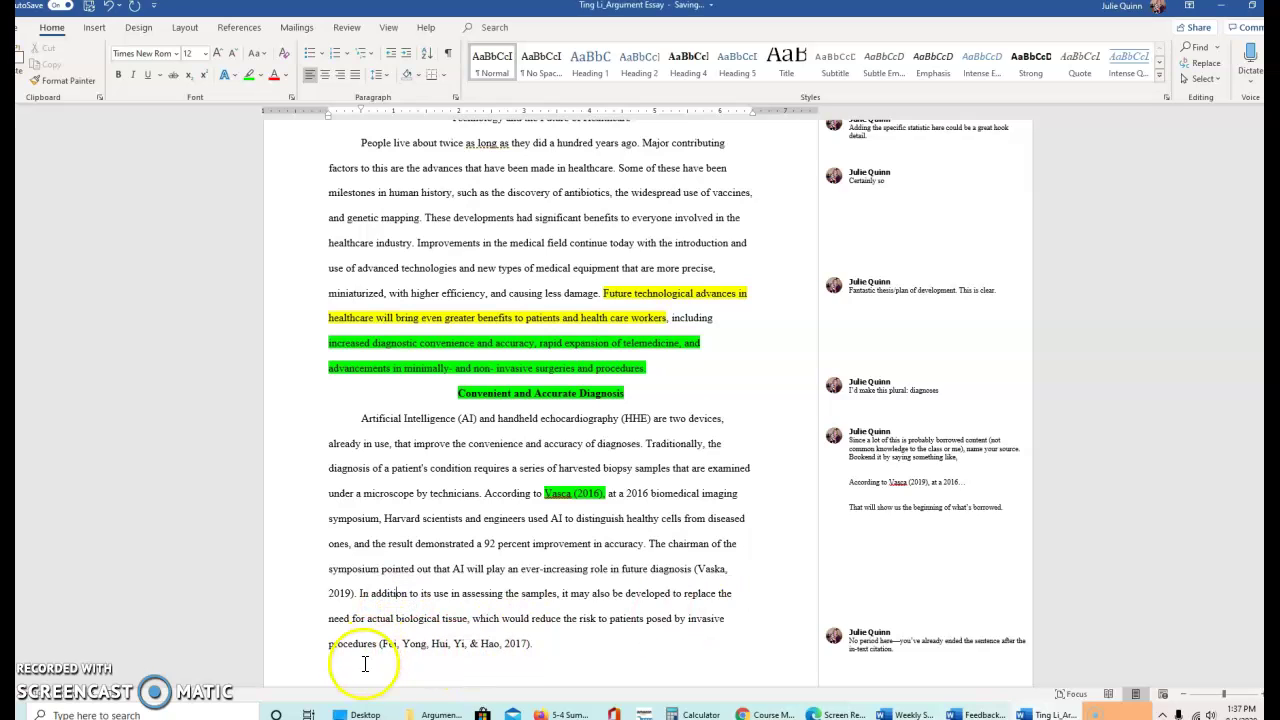
left_click(373, 650)
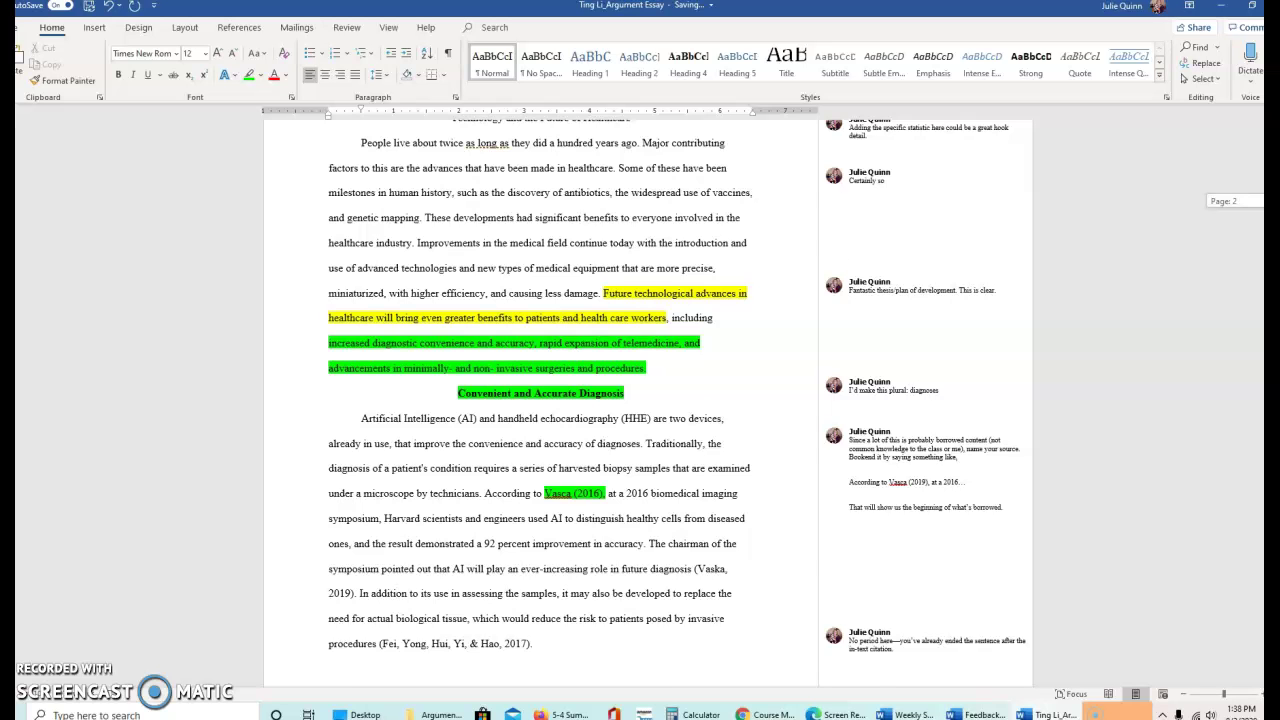
scroll(648, 390, "down", 10)
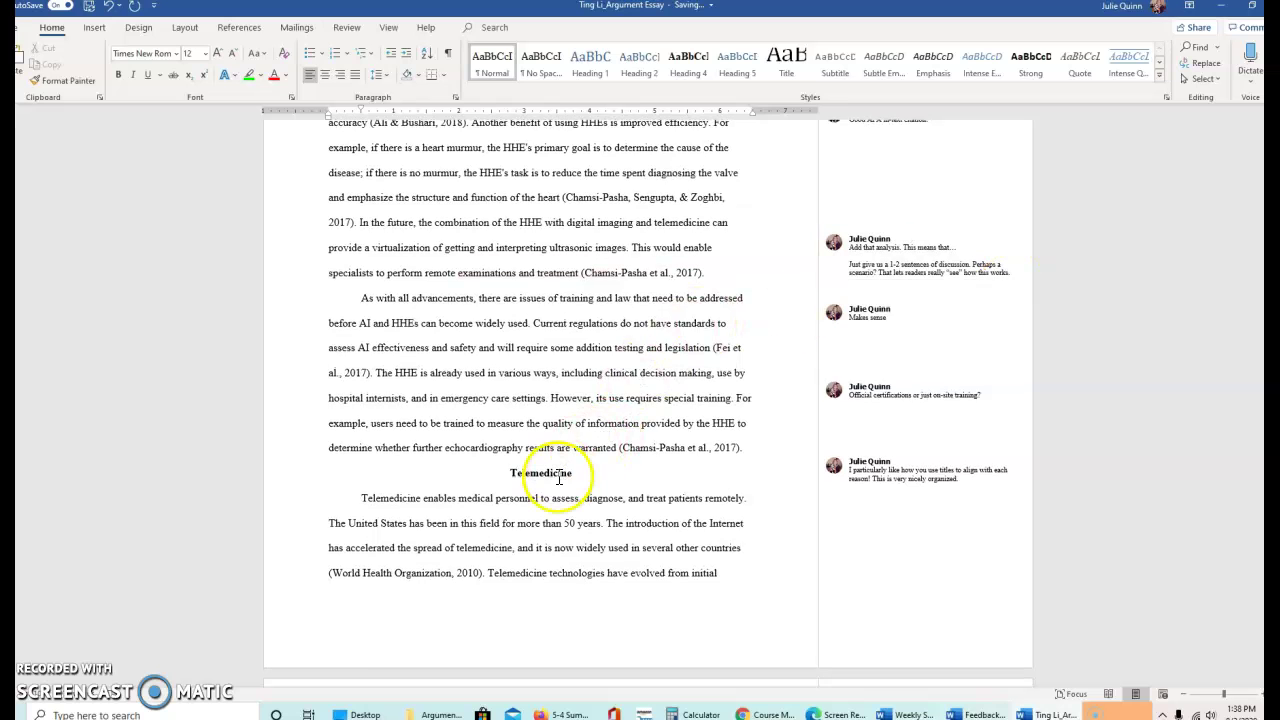
scroll(1194, 246, "up", 10)
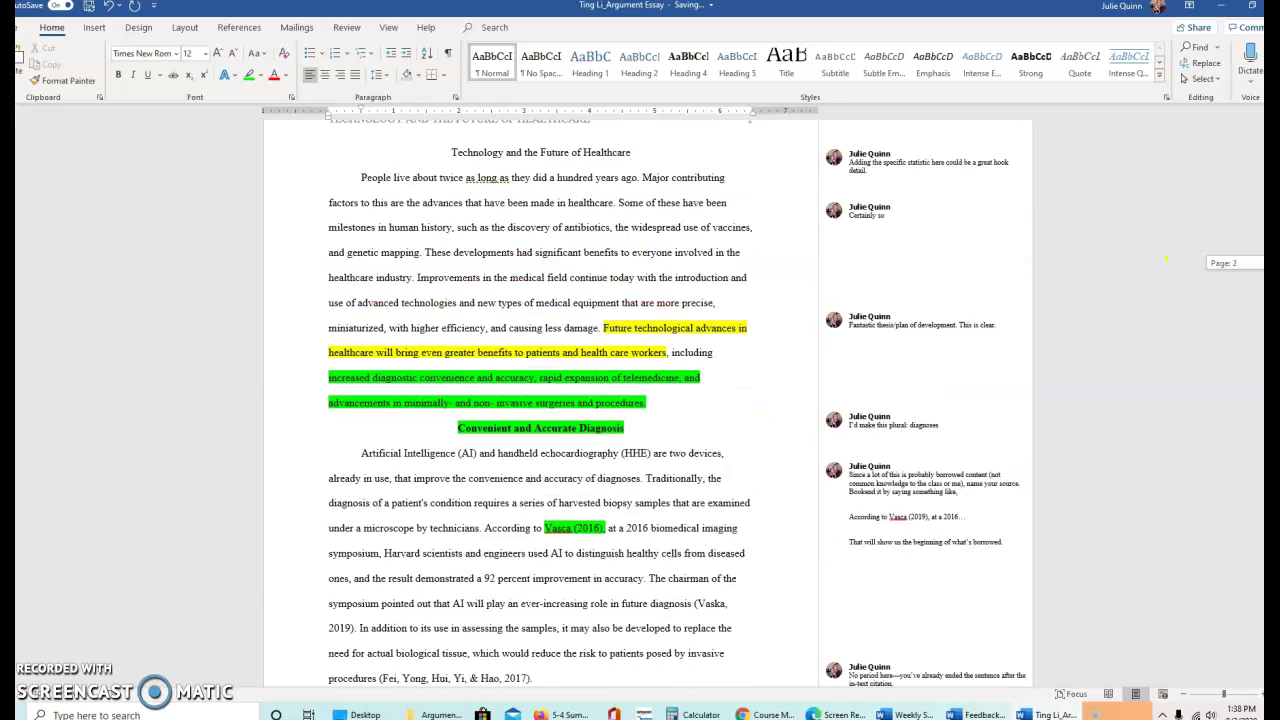
scroll(1166, 258, "up", 1)
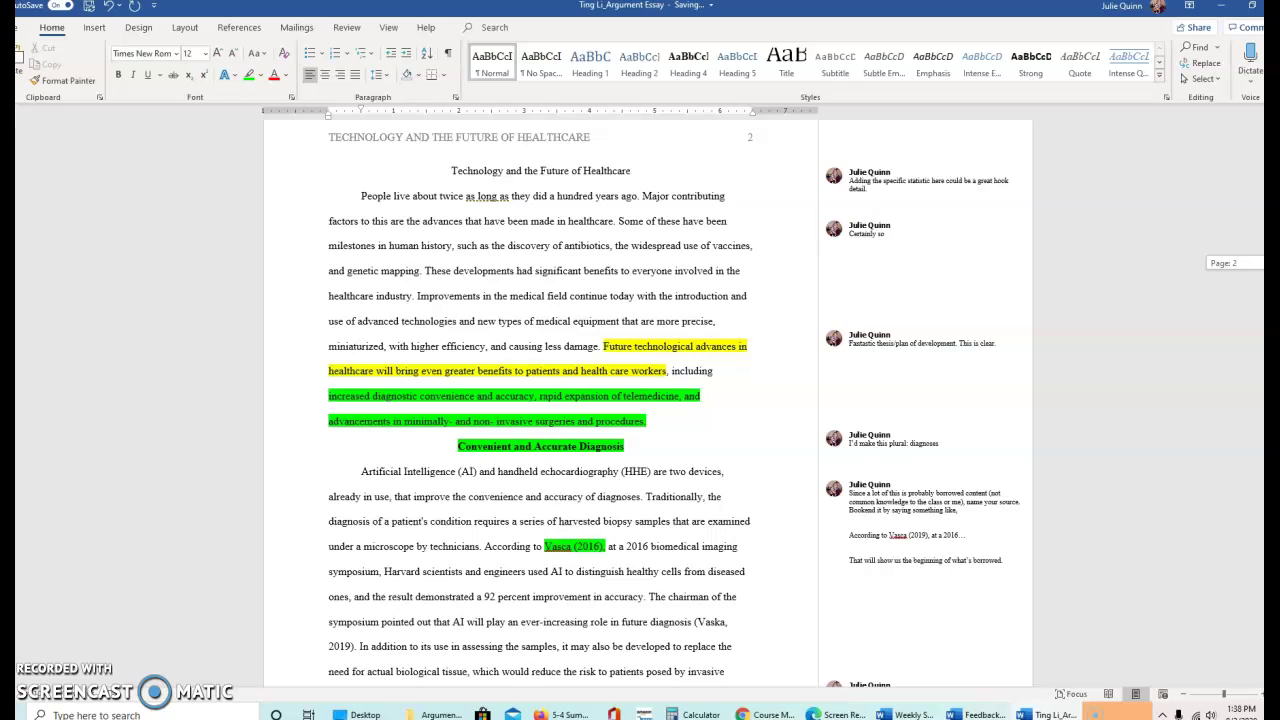
scroll(1166, 258, "down", 20)
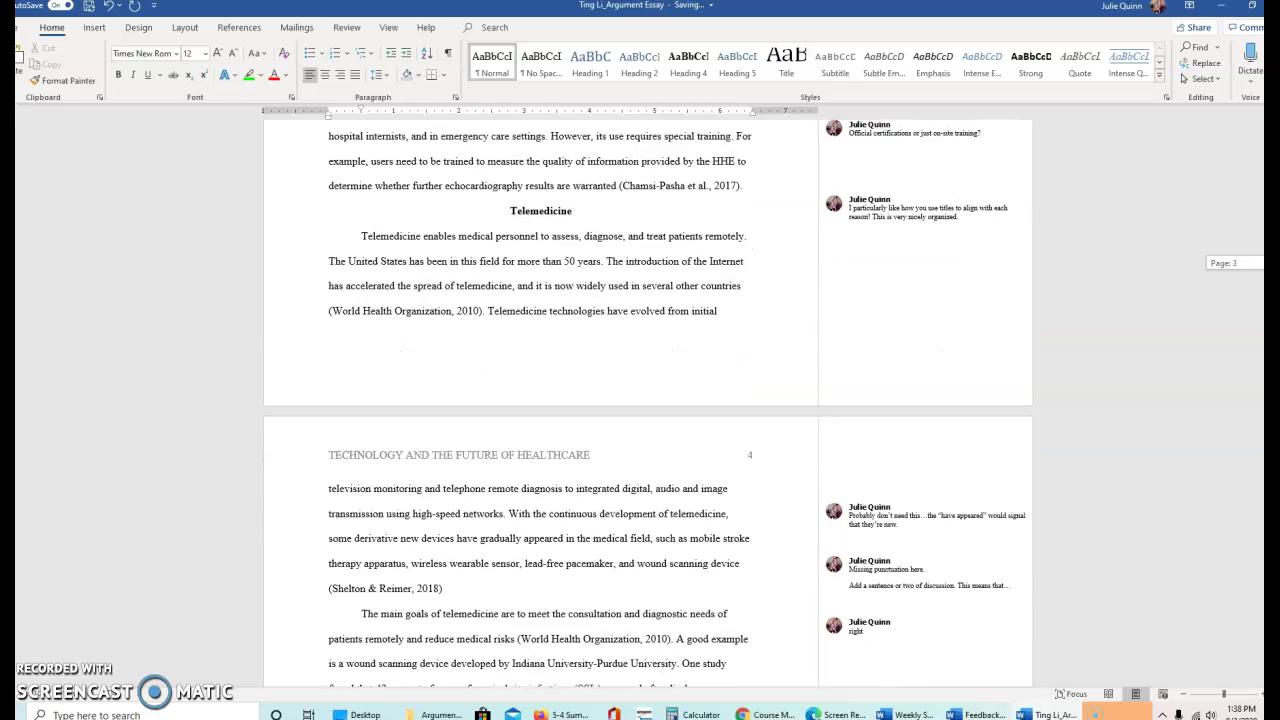
scroll(601, 415, "down", 6)
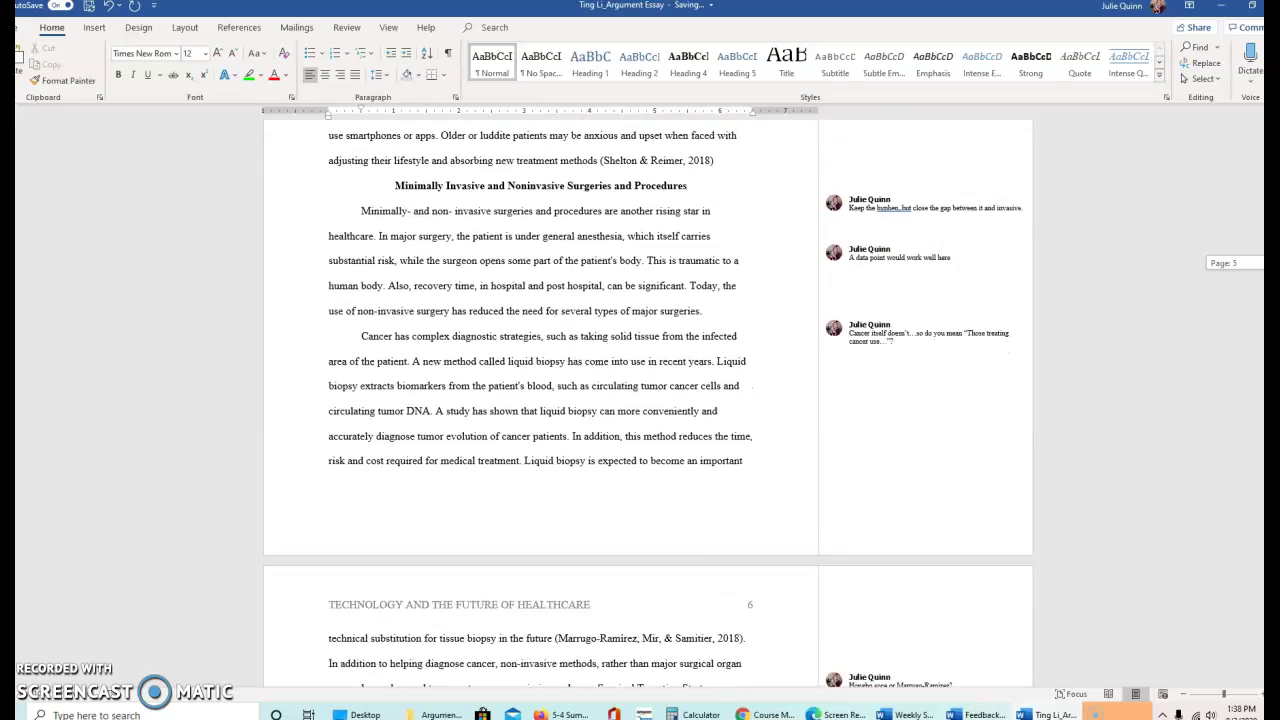
left_click_drag(395, 214, 680, 216)
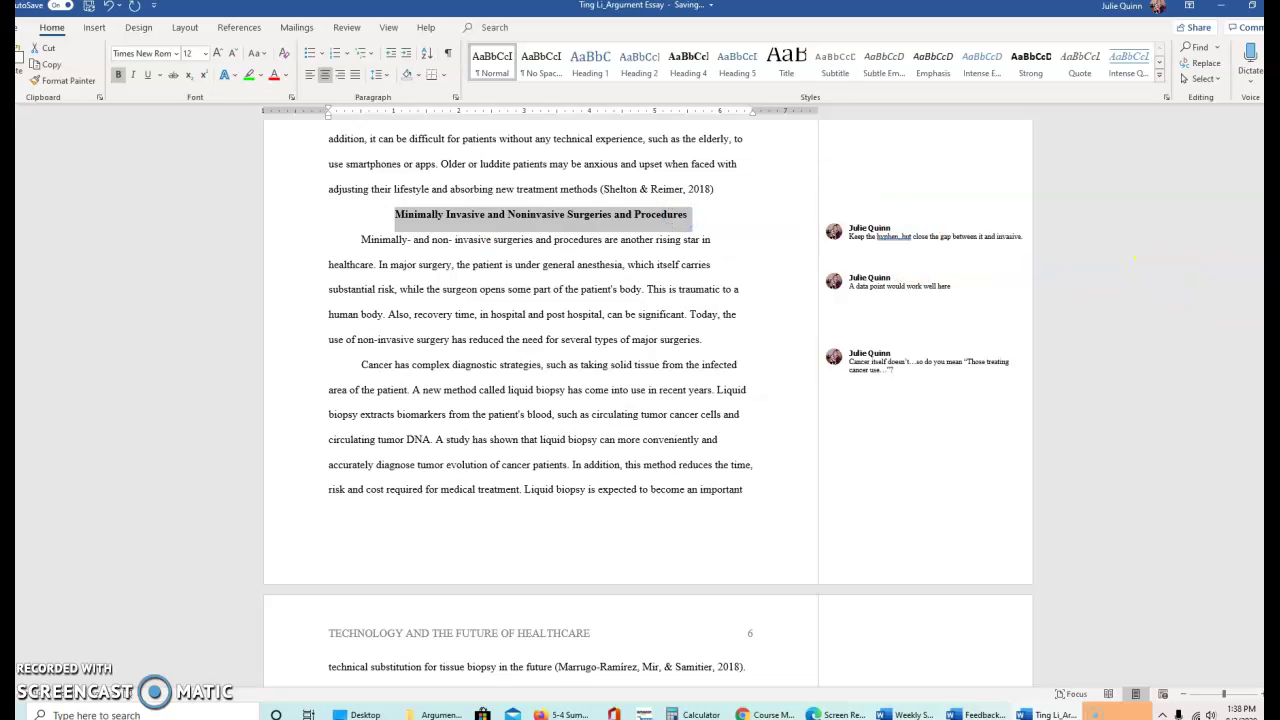
scroll(648, 400, "up", 15)
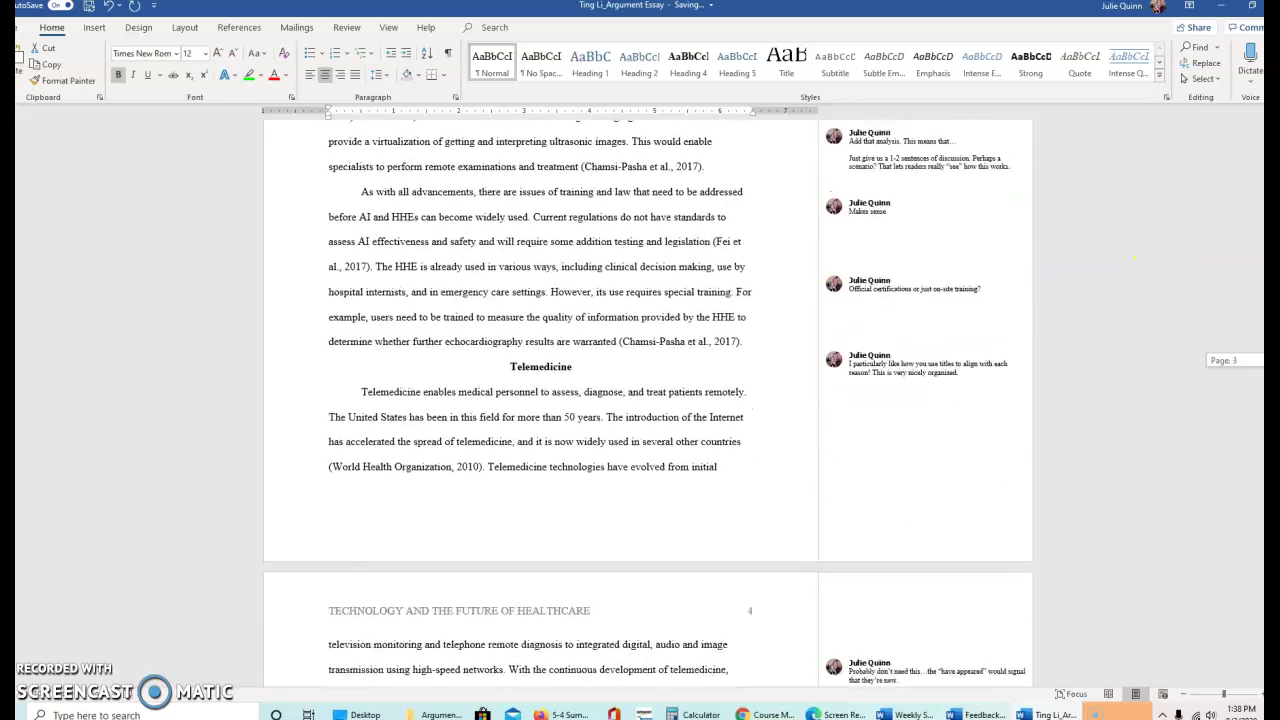
scroll(648, 400, "up", 10)
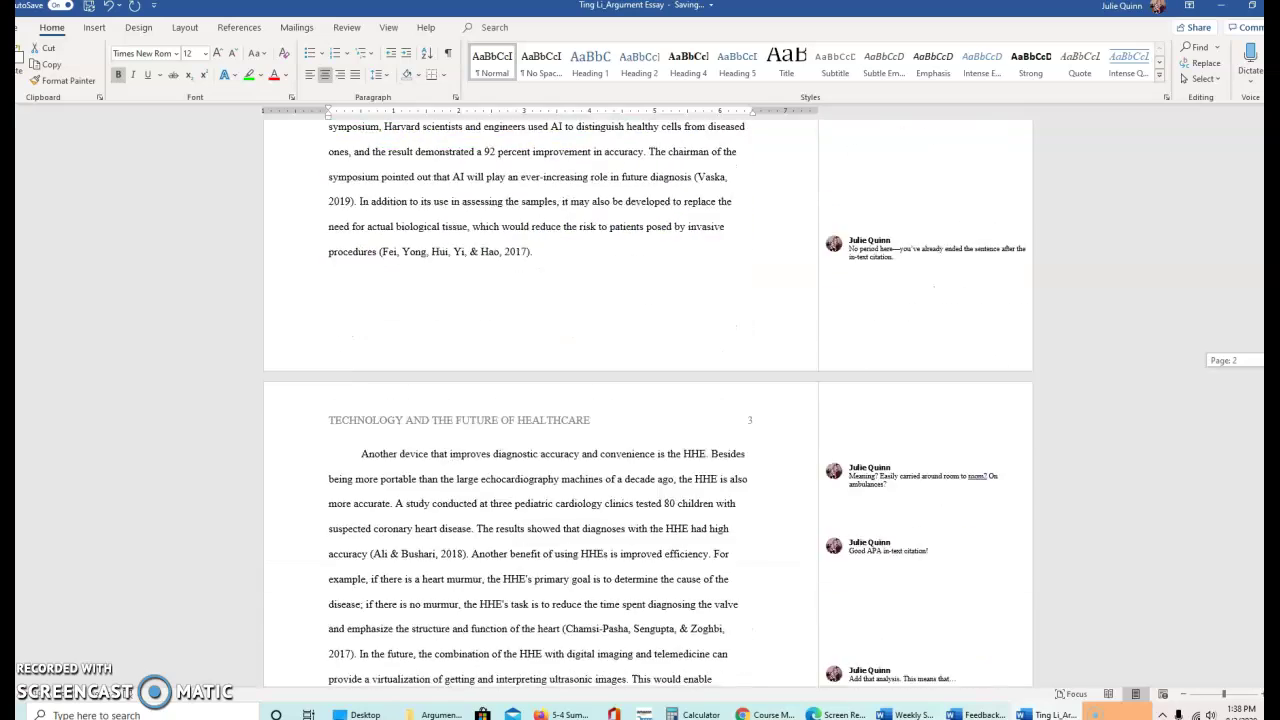
scroll(648, 400, "down", 4)
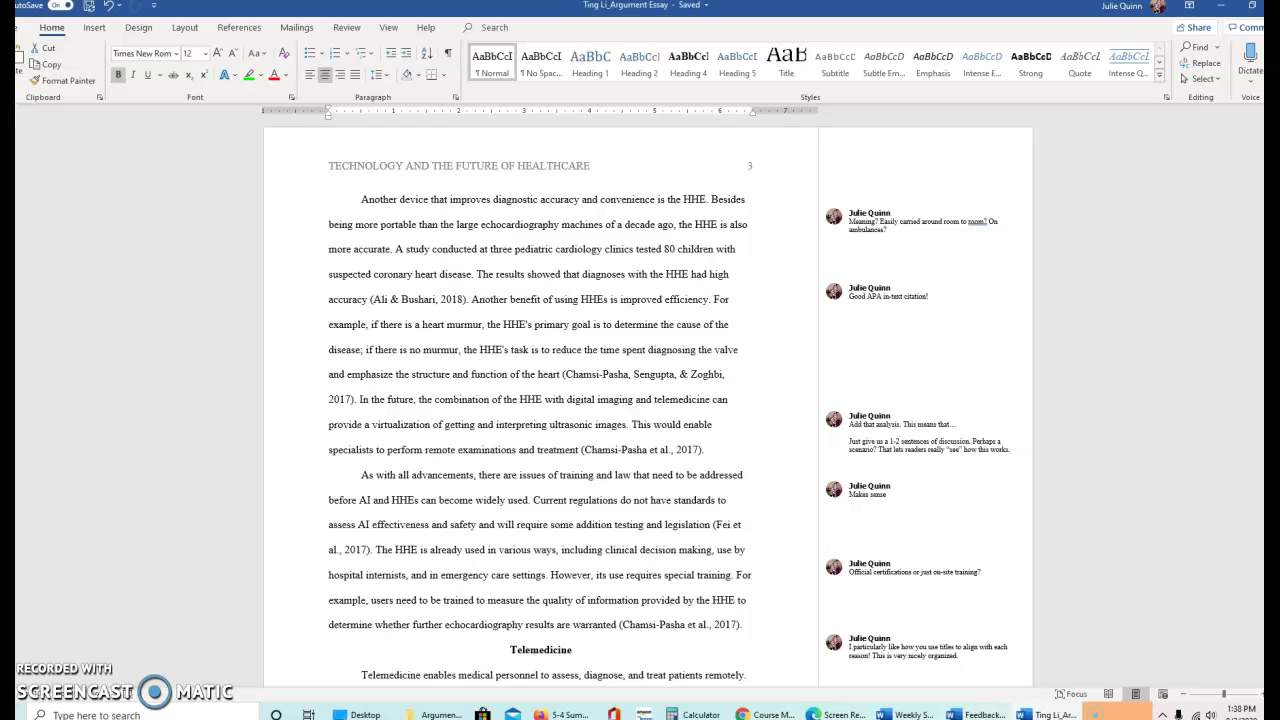
scroll(540, 400, "up", 7)
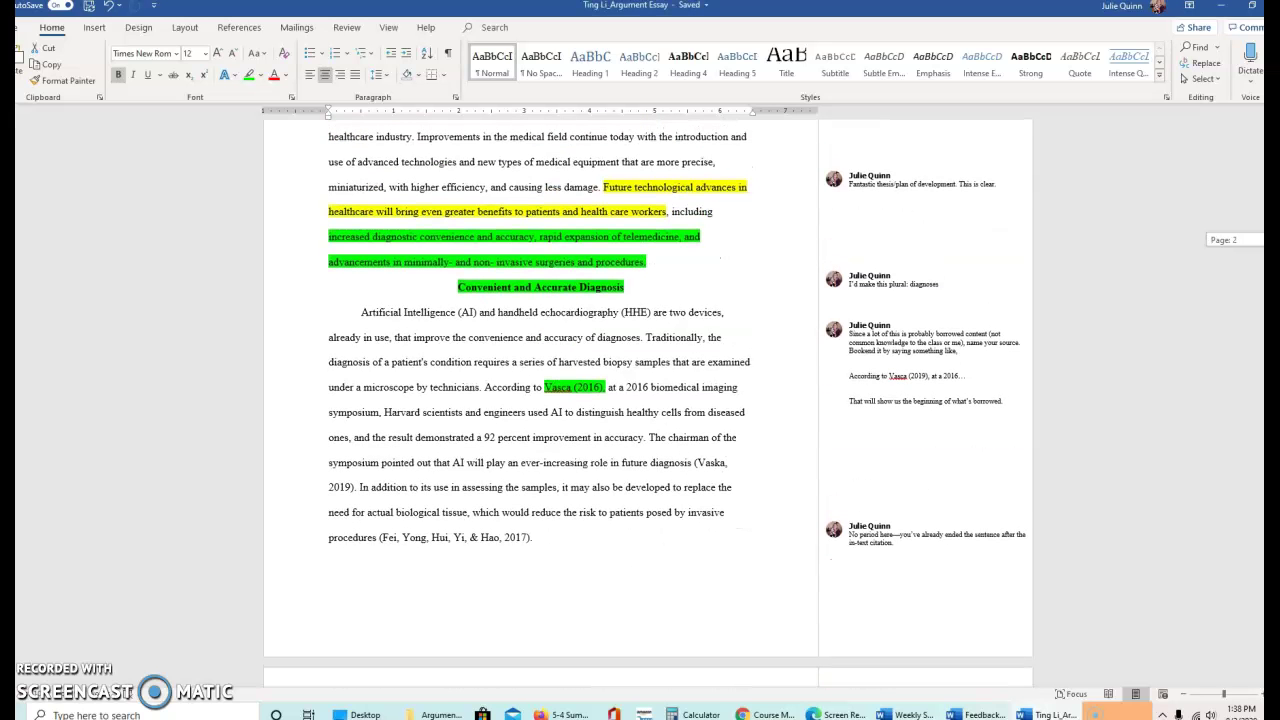
scroll(648, 396, "down", 1)
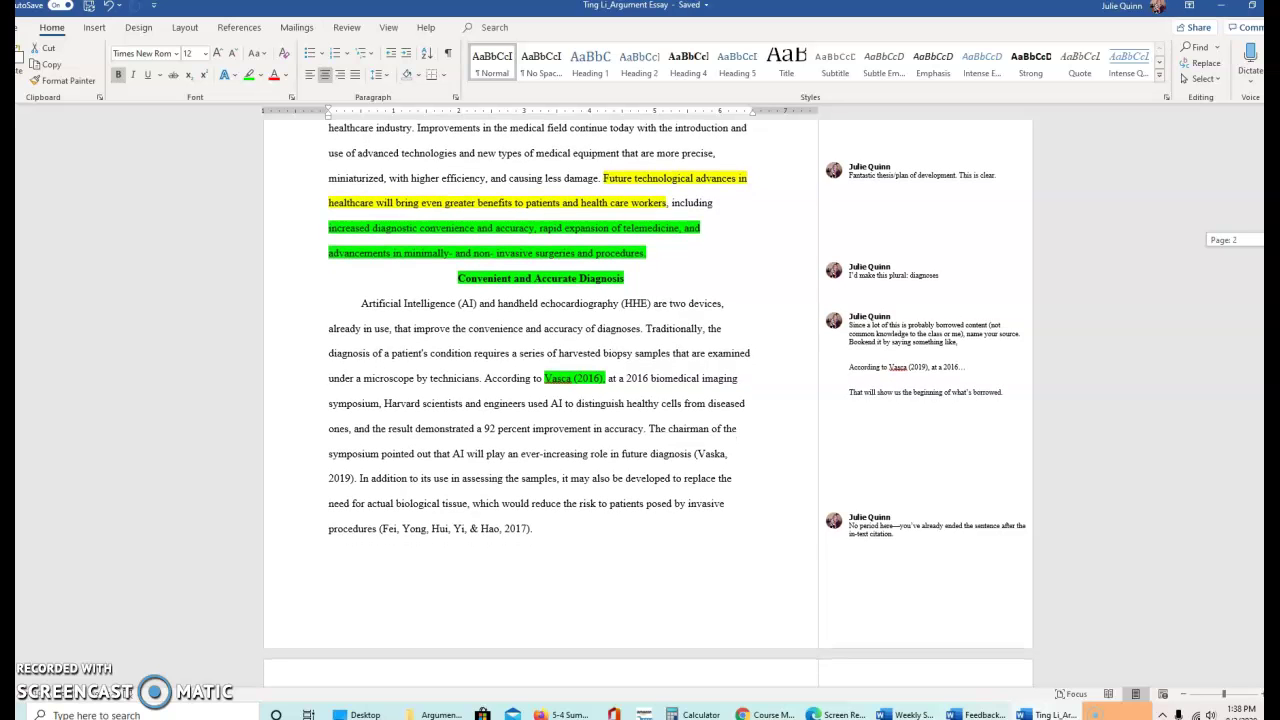
scroll(648, 400, "down", 15)
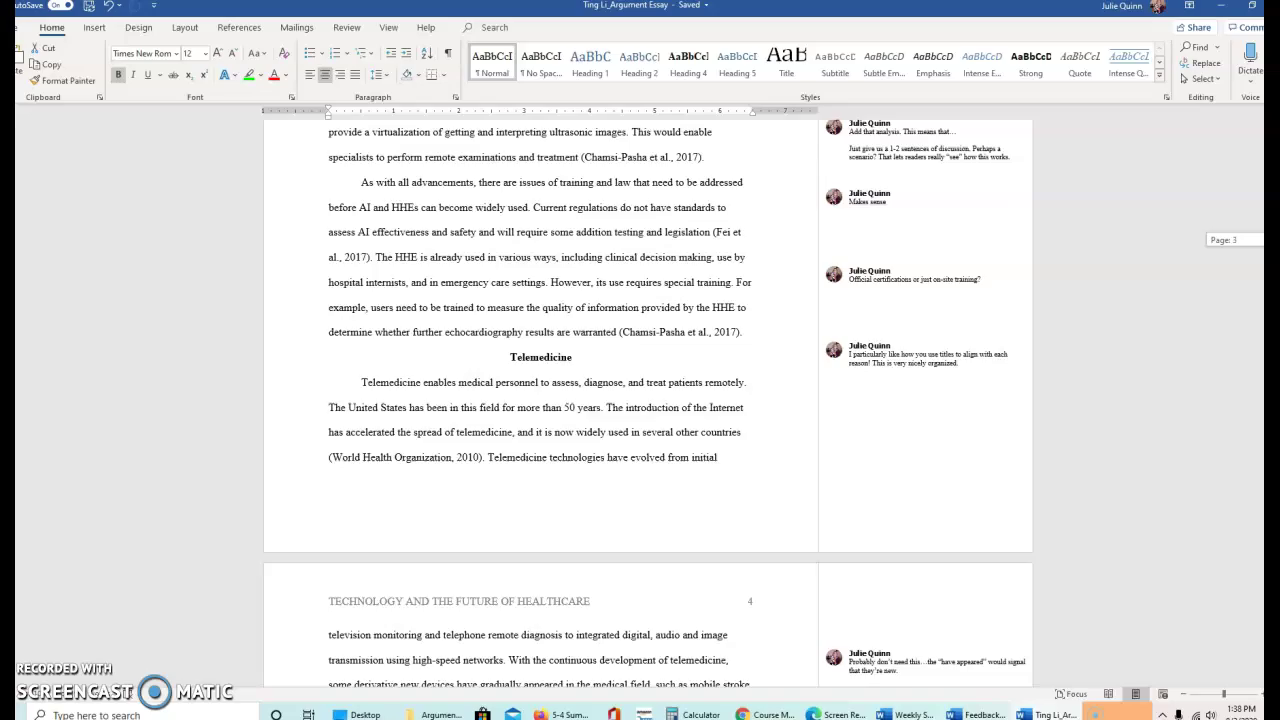
scroll(648, 400, "down", 12)
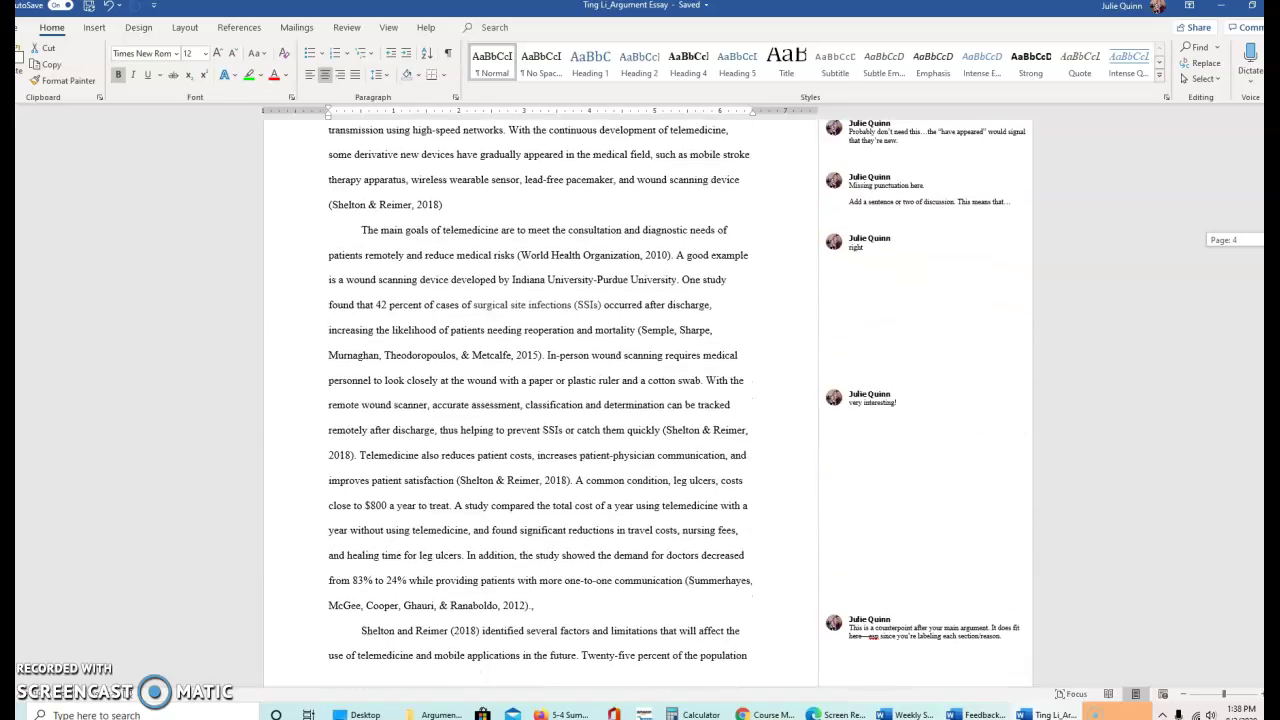
scroll(648, 400, "down", 10)
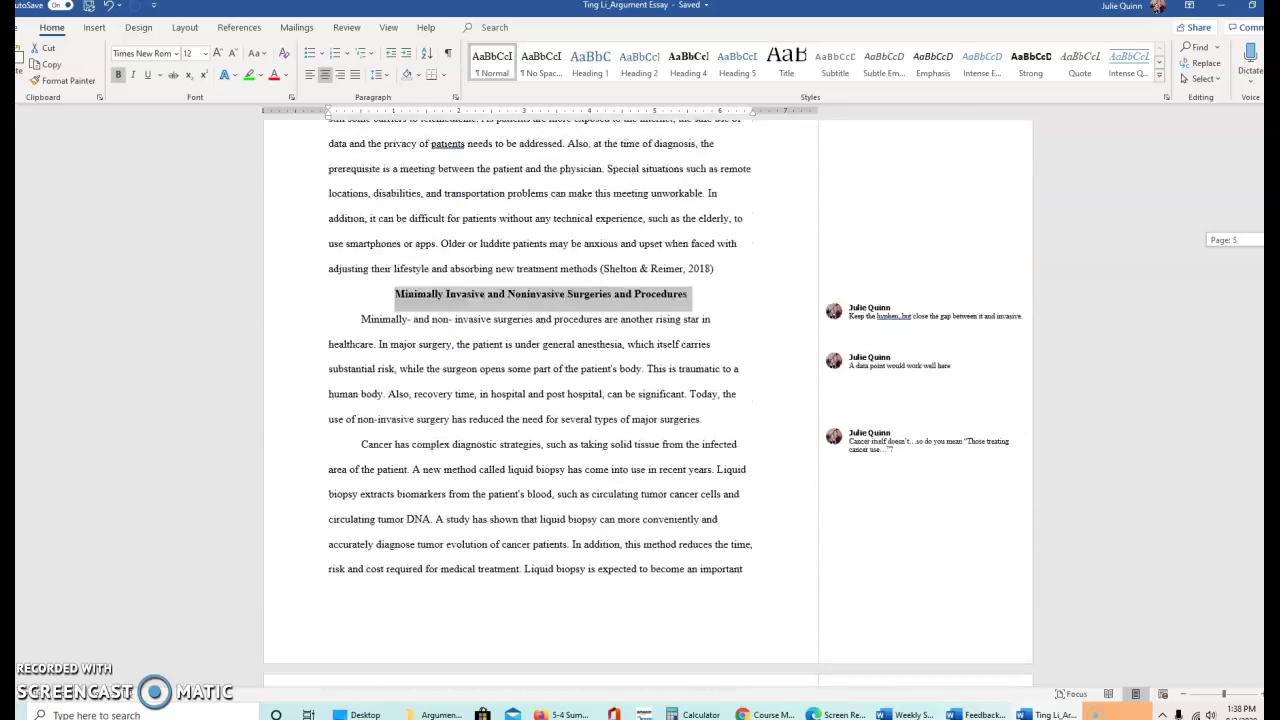
scroll(648, 400, "down", 10)
scroll(648, 400, "up", 8)
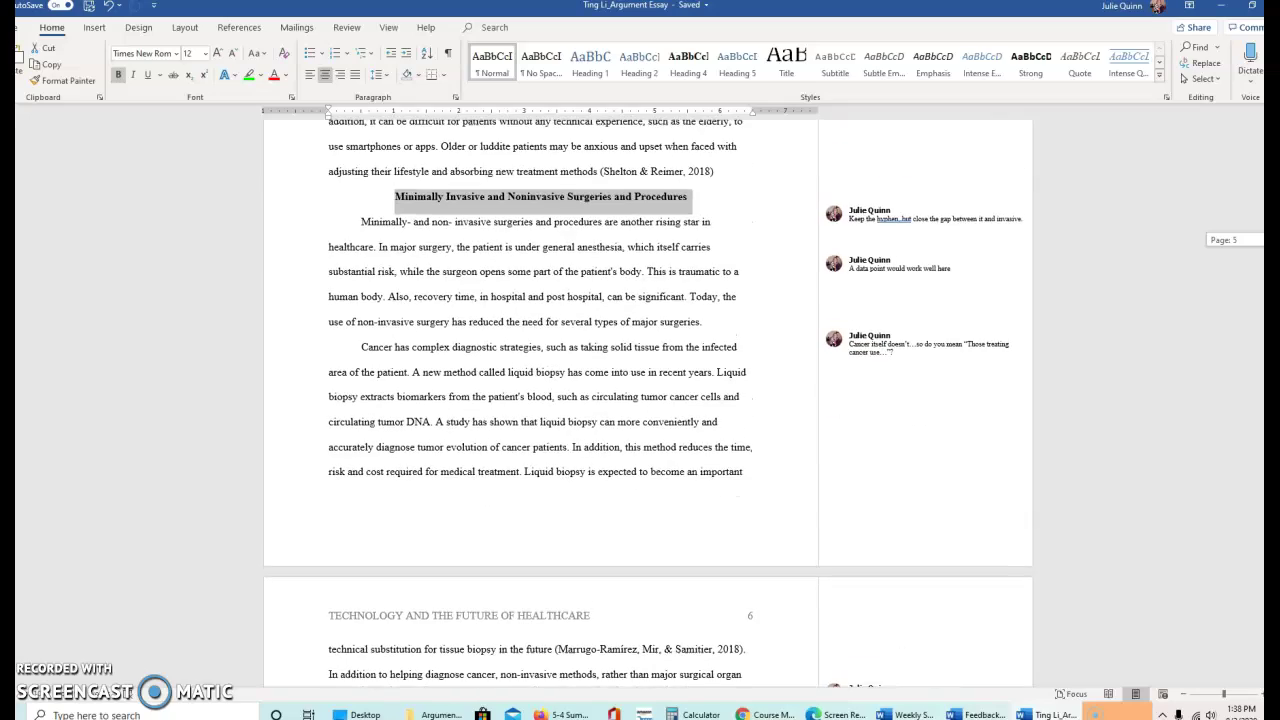
scroll(648, 400, "down", 10)
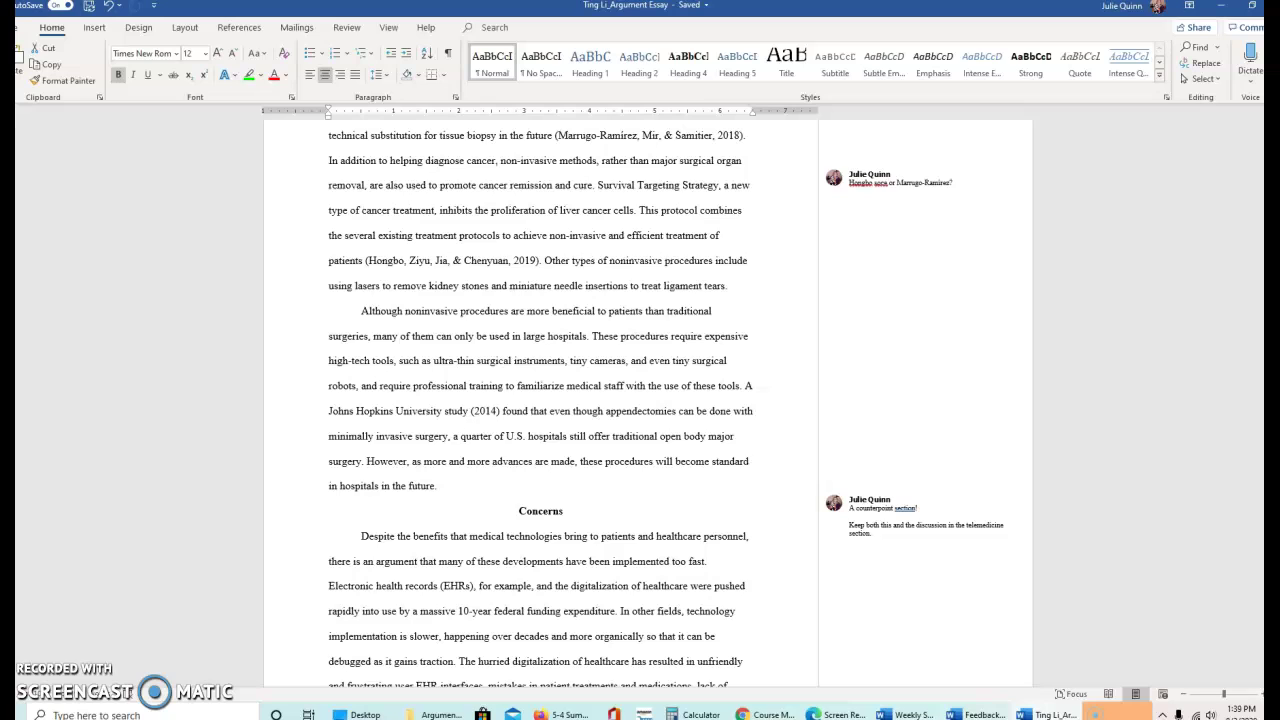
left_click(890, 522)
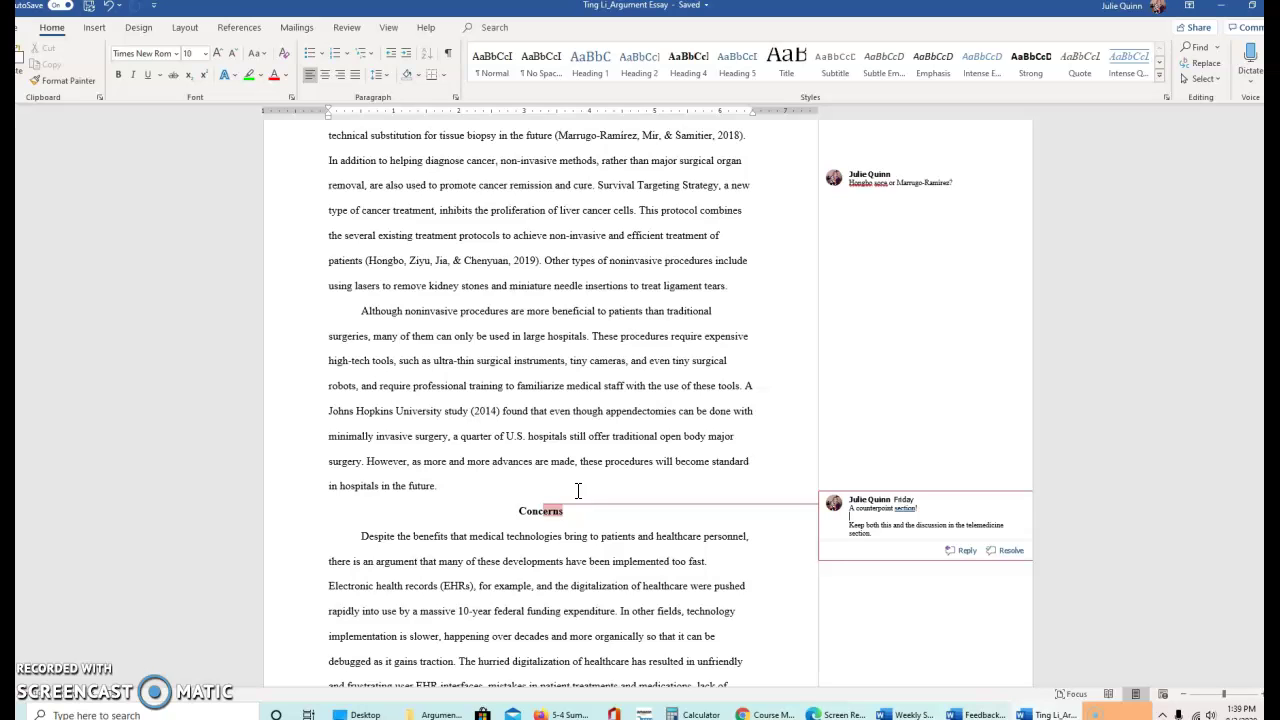
left_click(356, 538)
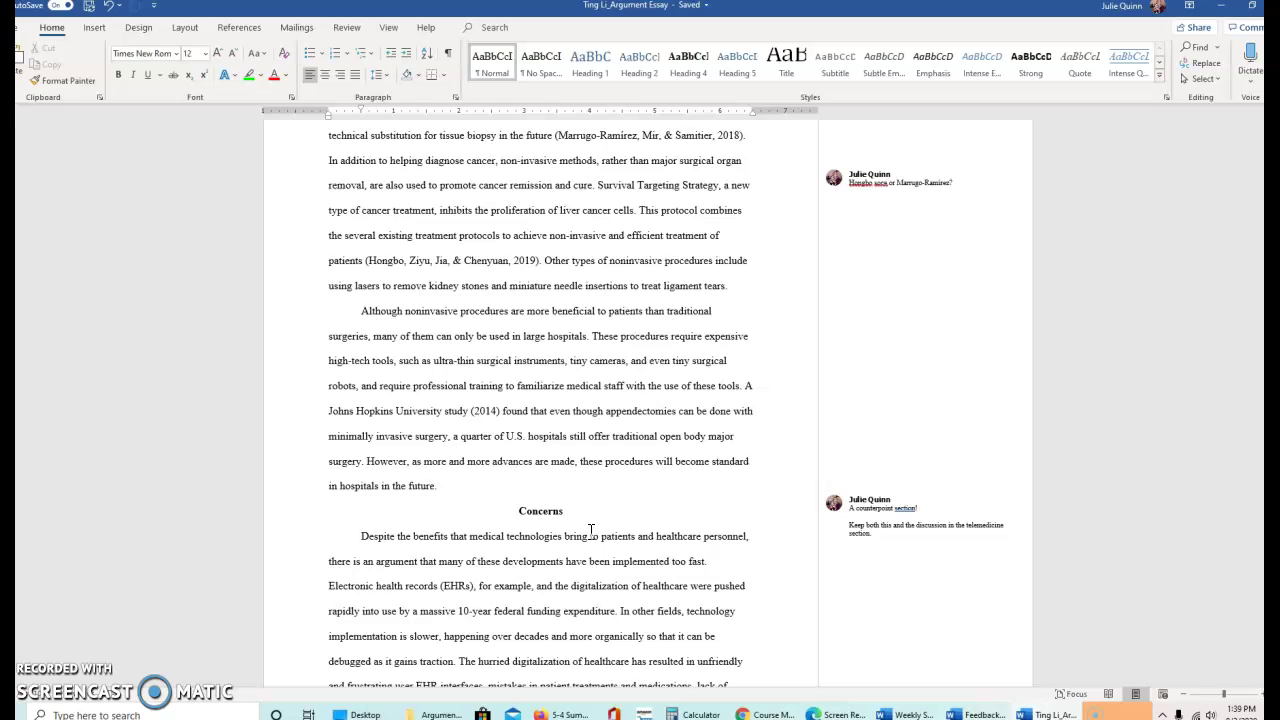
scroll(640, 400, "up", 3)
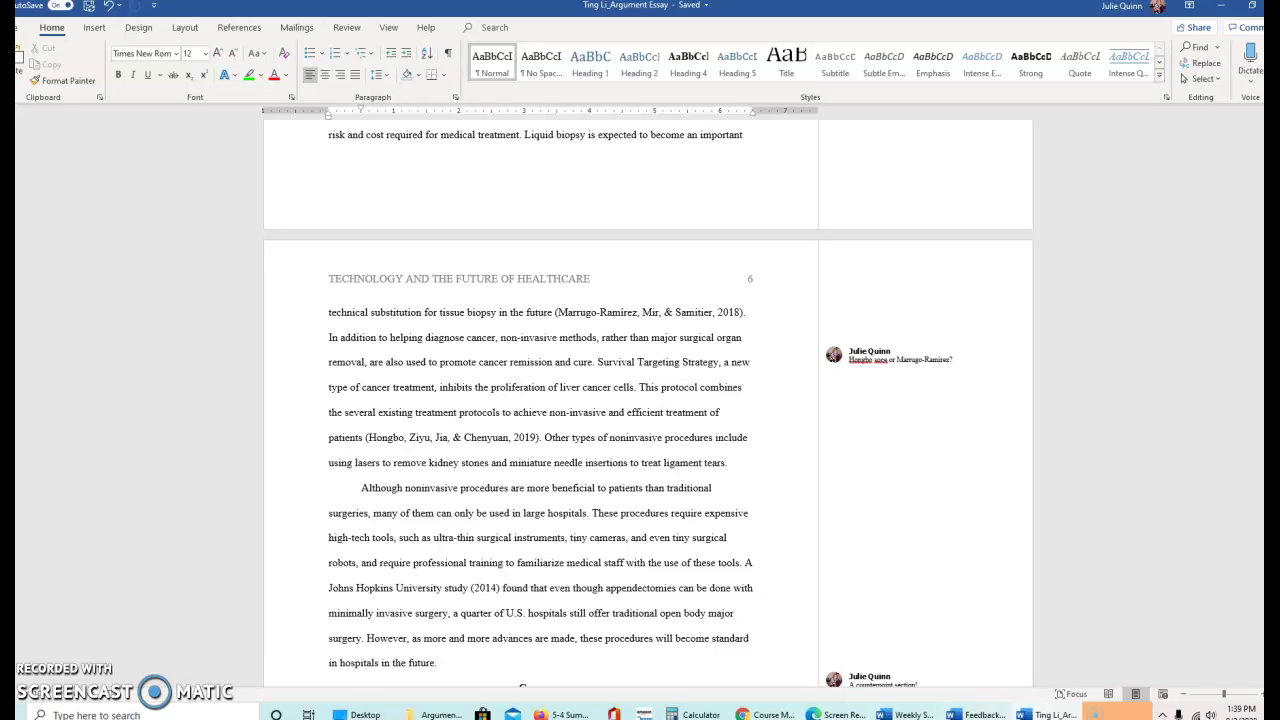
Step: Start editing the Conclusion comment that requests a lasting final image from a patient's perspective
left_click_drag(1275, 400, 1275, 407)
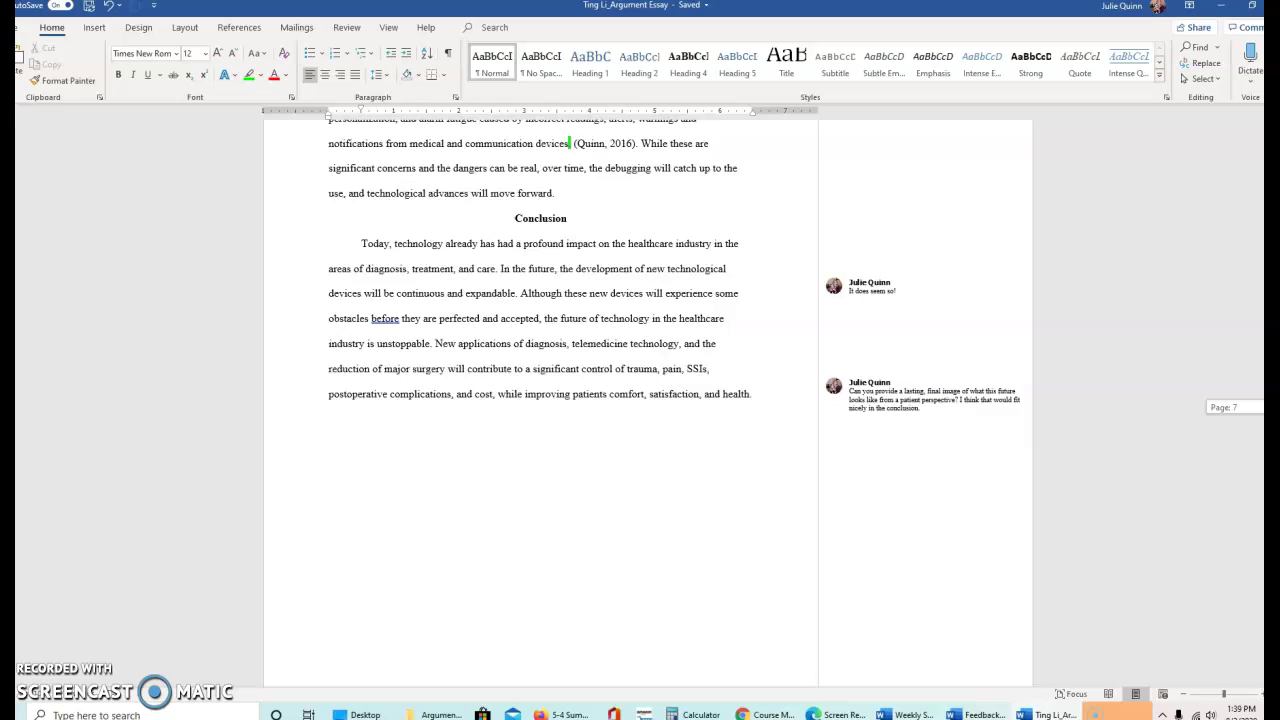
left_click(906, 392)
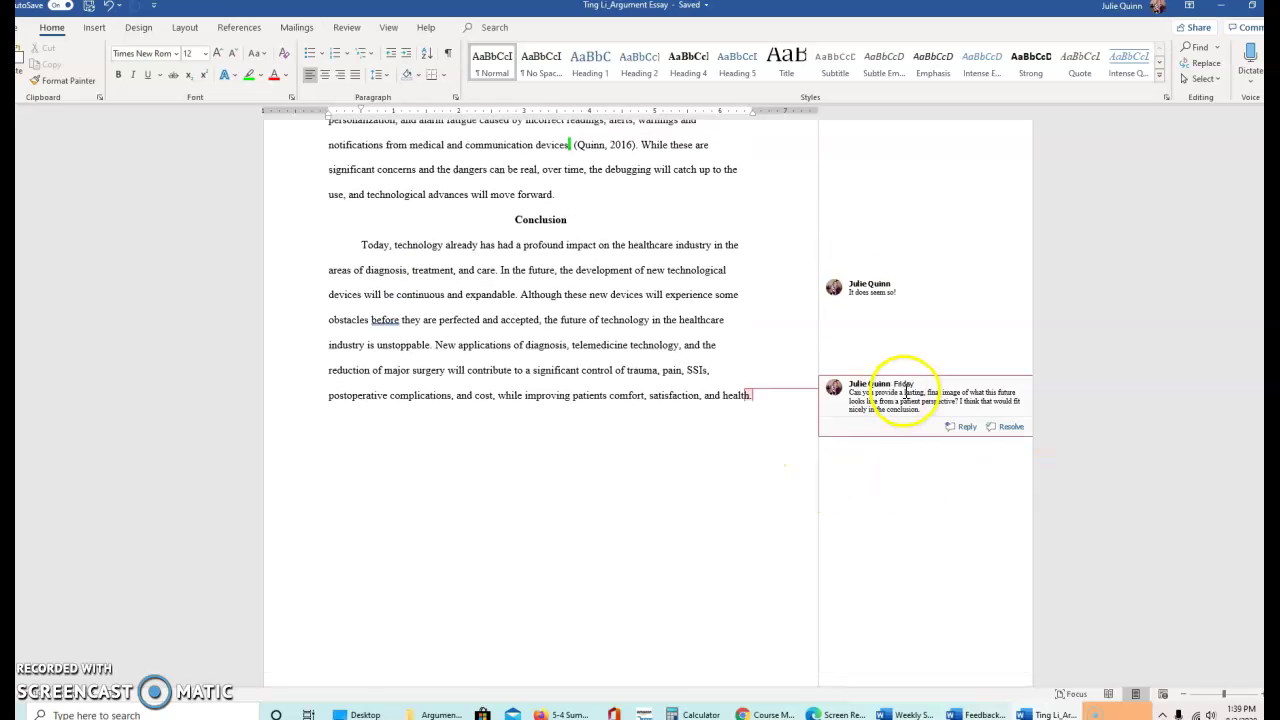
left_click(1006, 401)
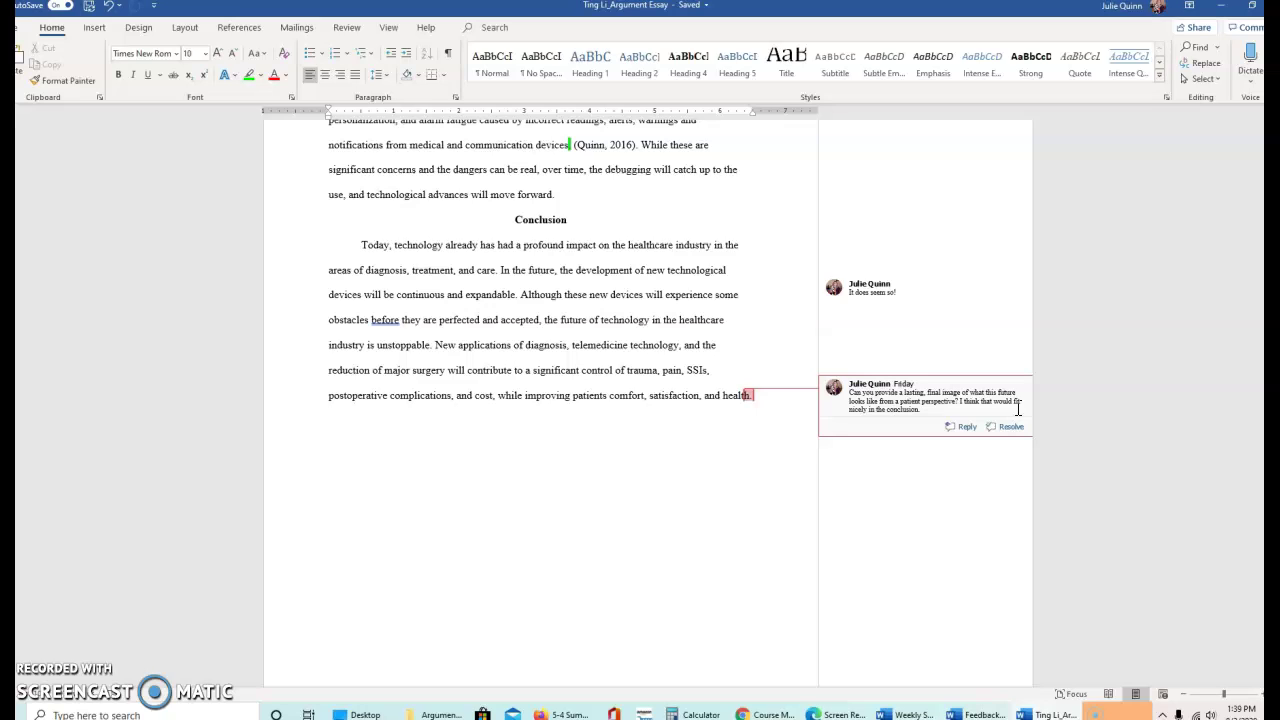
scroll(640, 400, "up", 10)
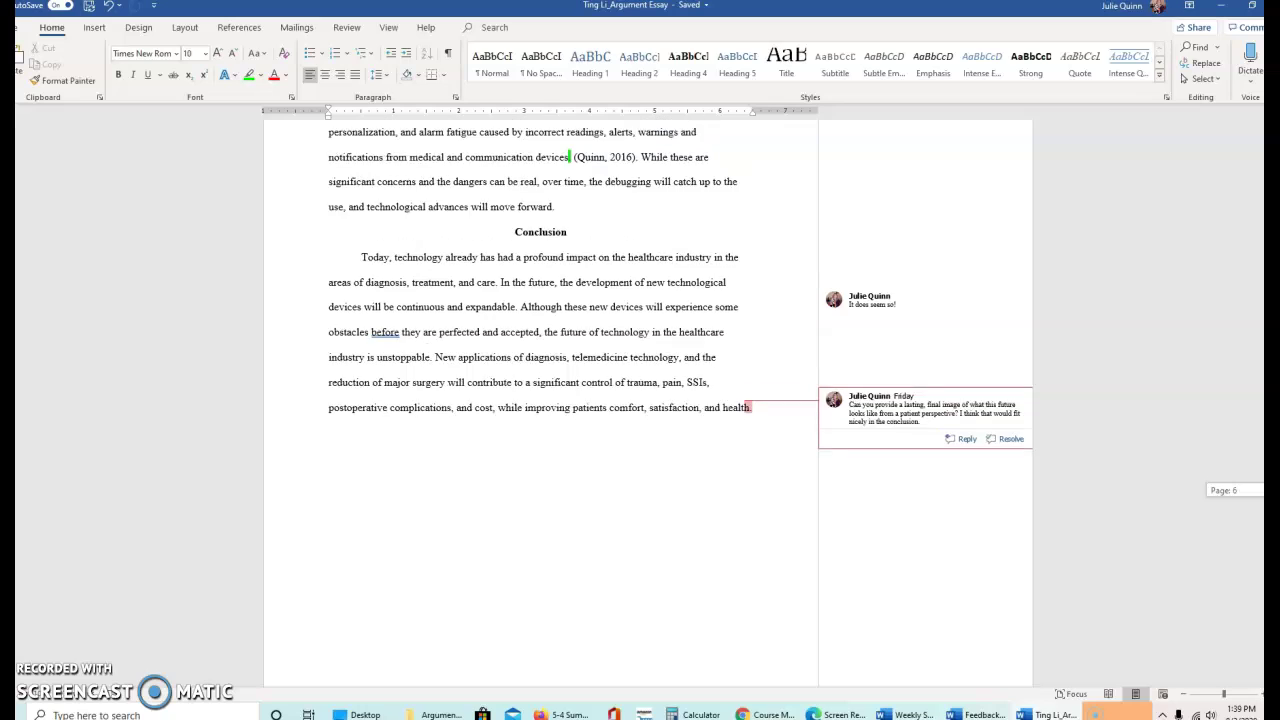
scroll(640, 400, "up", 5)
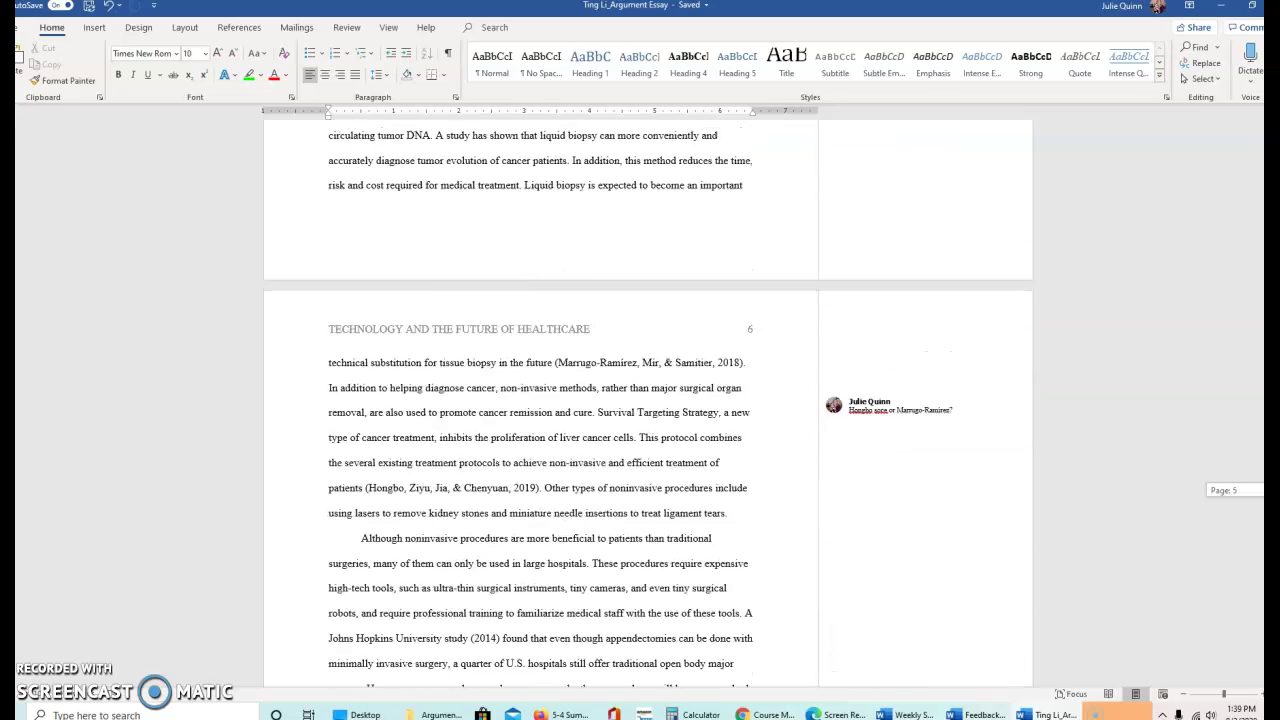
scroll(647, 404, "down", 1)
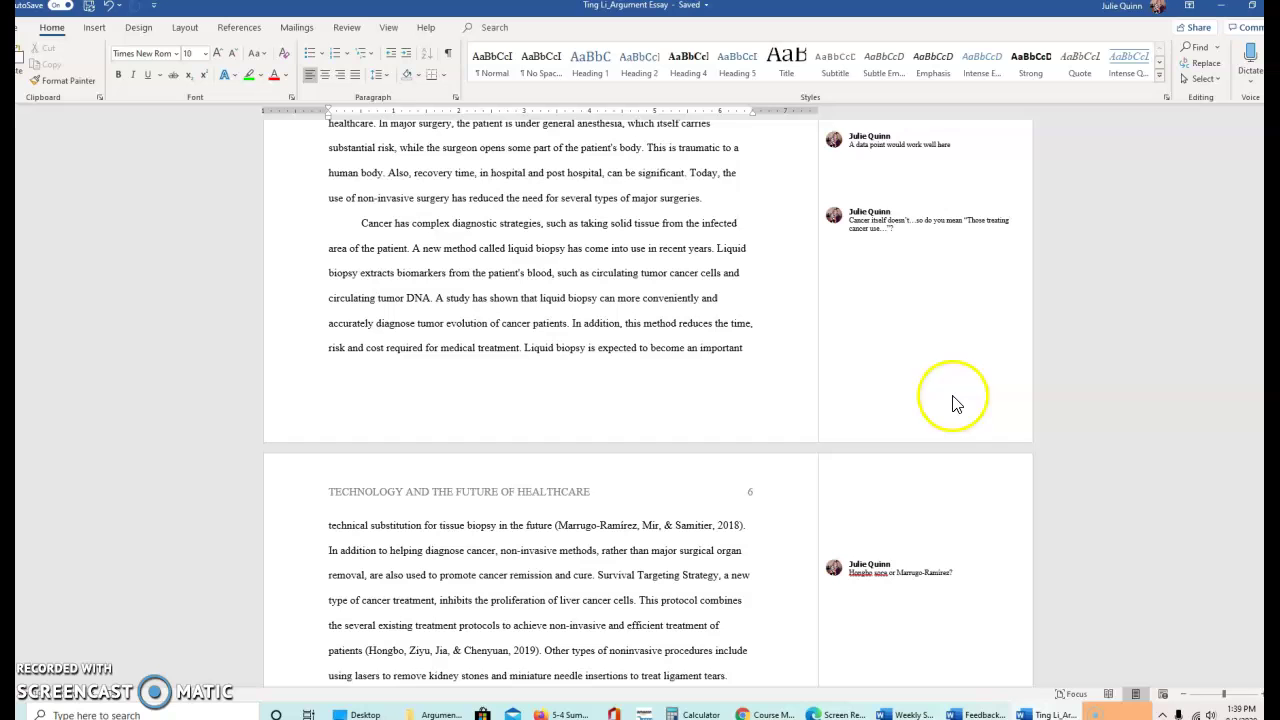
left_click_drag(360, 233, 634, 346)
left_click(634, 348)
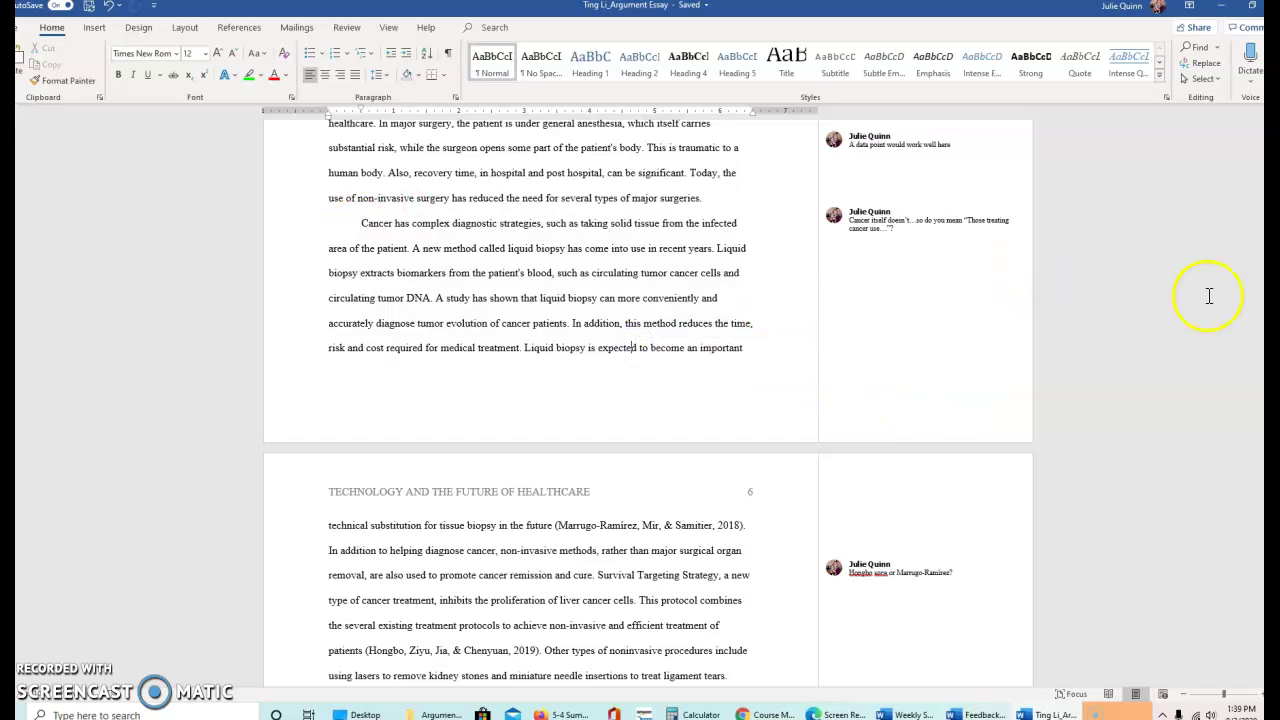
left_click_drag(1272, 392, 1272, 381)
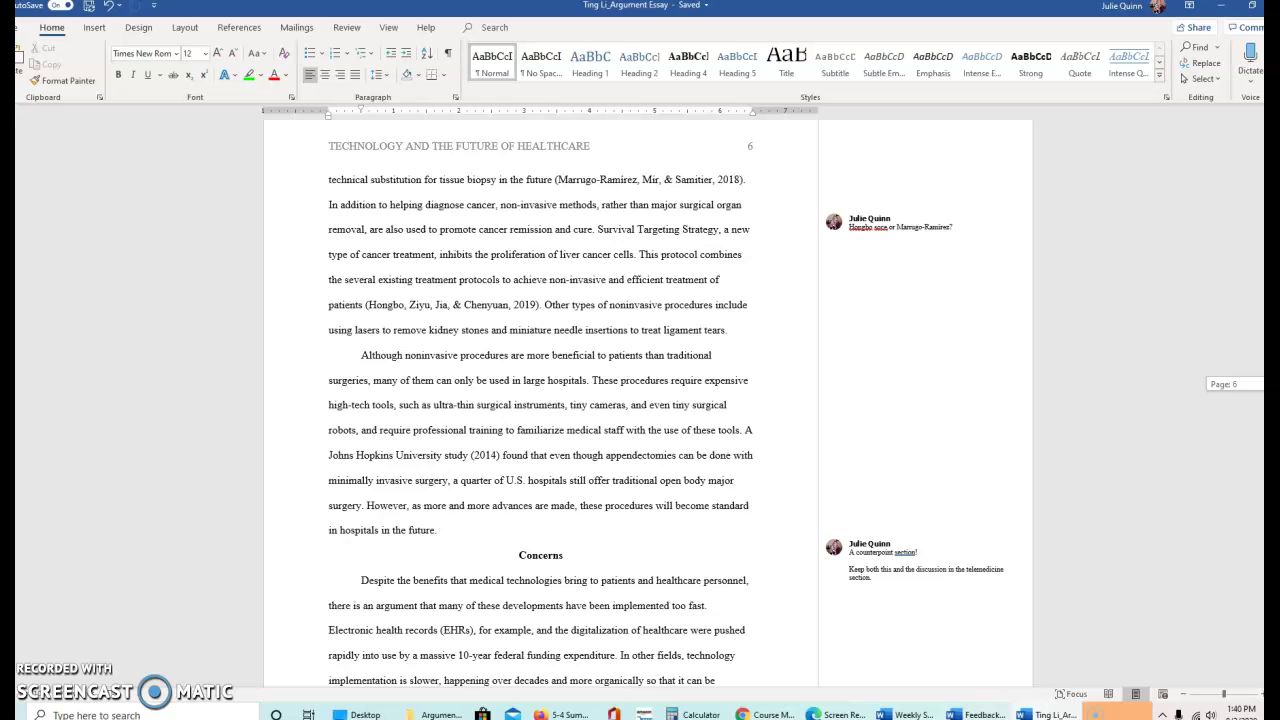
left_click_drag(1272, 381, 1272, 382)
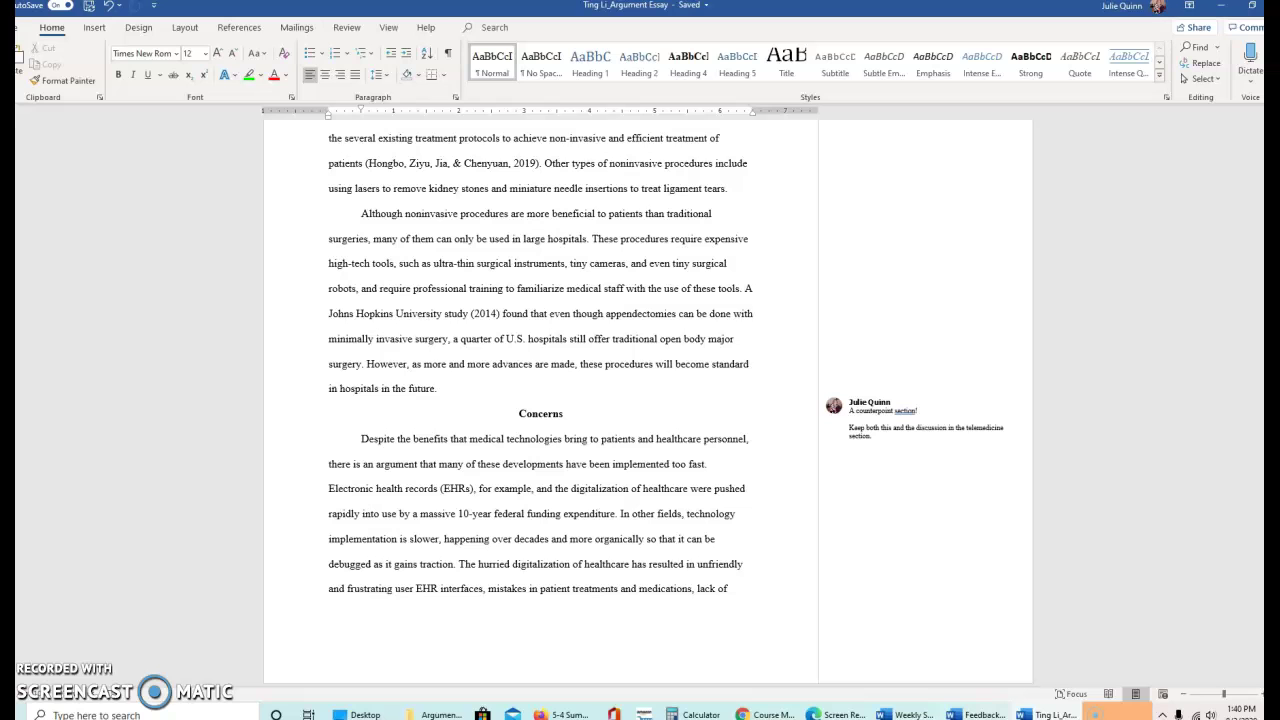
Step: Select the entire References list, then part of its first entry
scroll(540, 400, "down", 10)
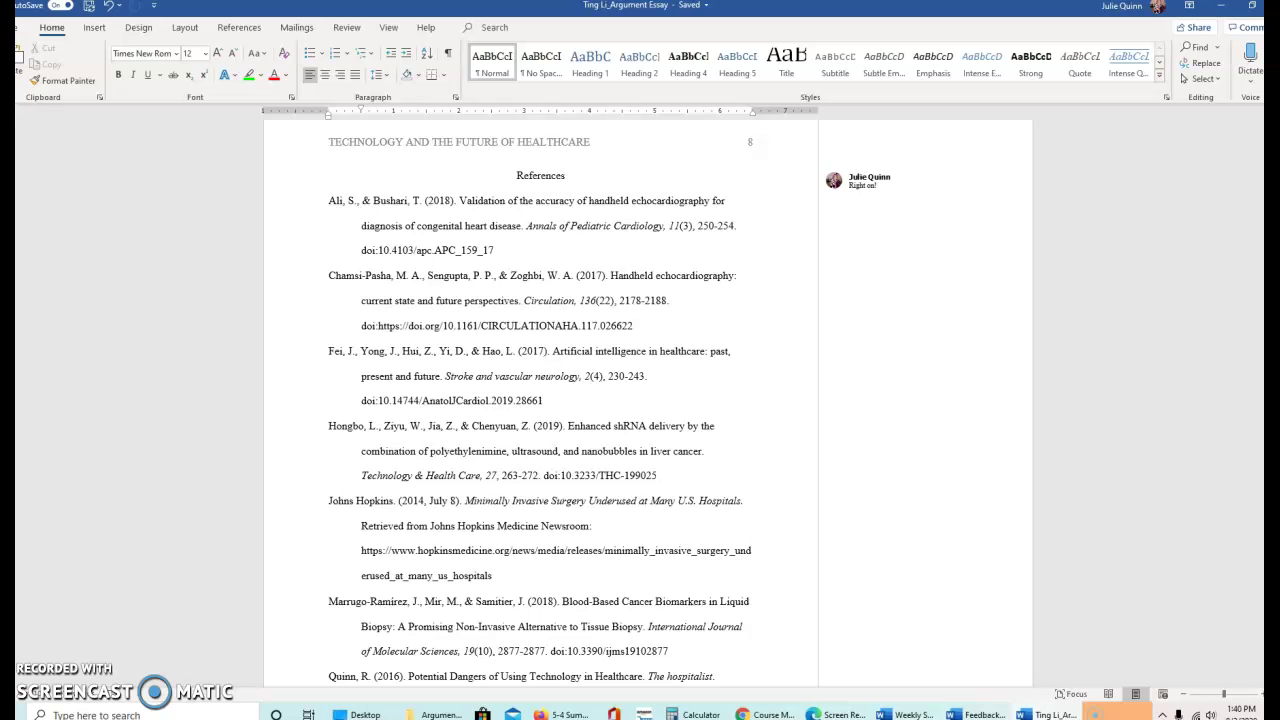
key("ctrl+a")
left_click(277, 143)
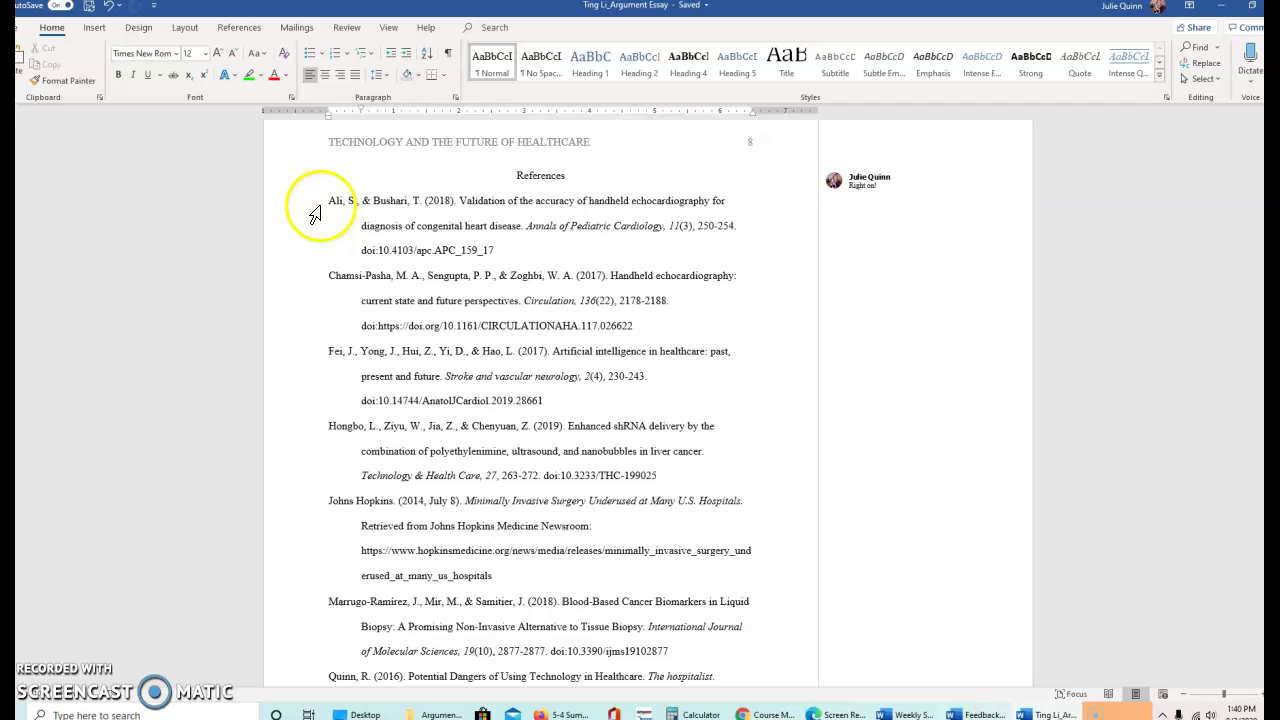
key("ctrl+a")
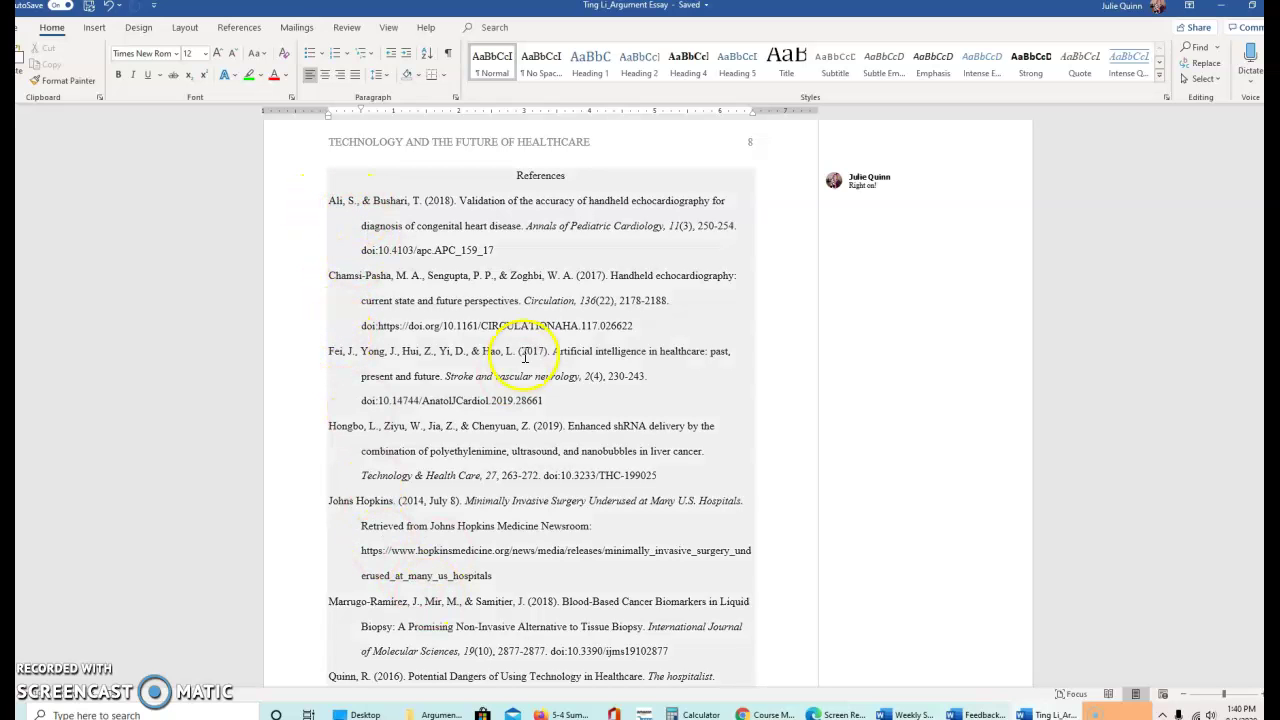
mouse_move(484, 201)
left_mouse_down()
mouse_move(478, 229)
mouse_move(658, 234)
left_mouse_up()
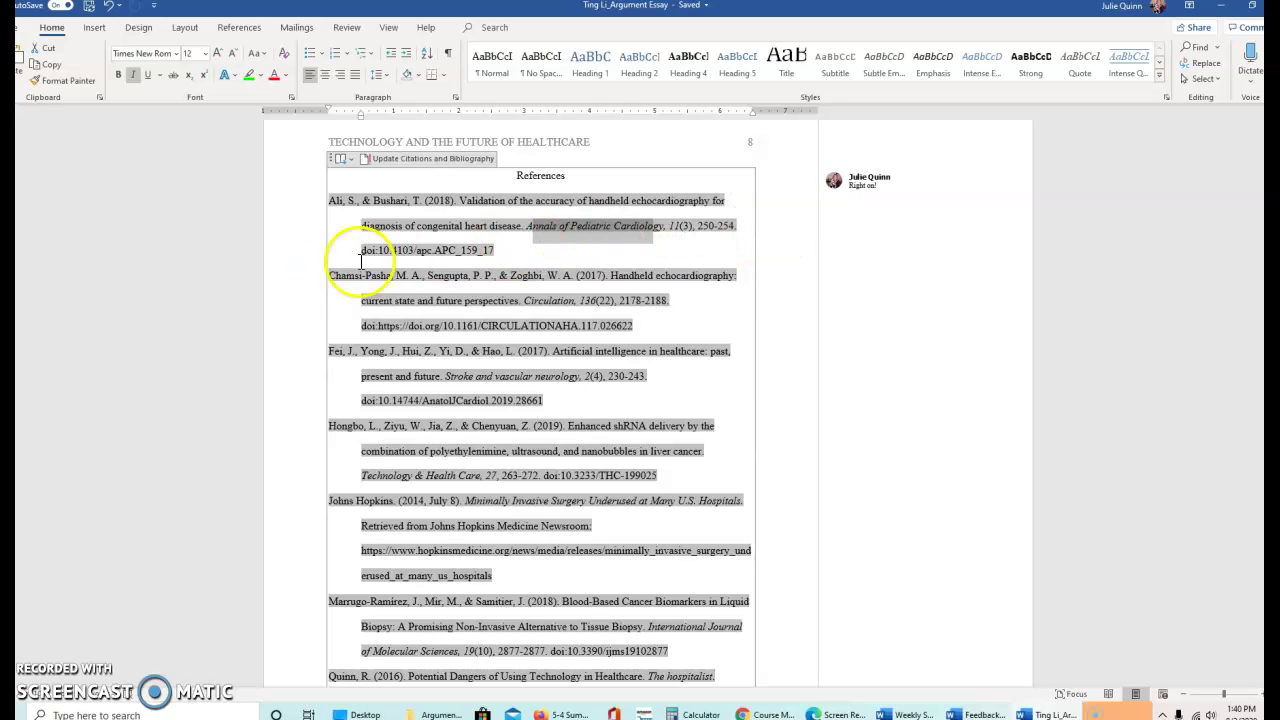
left_click(657, 593)
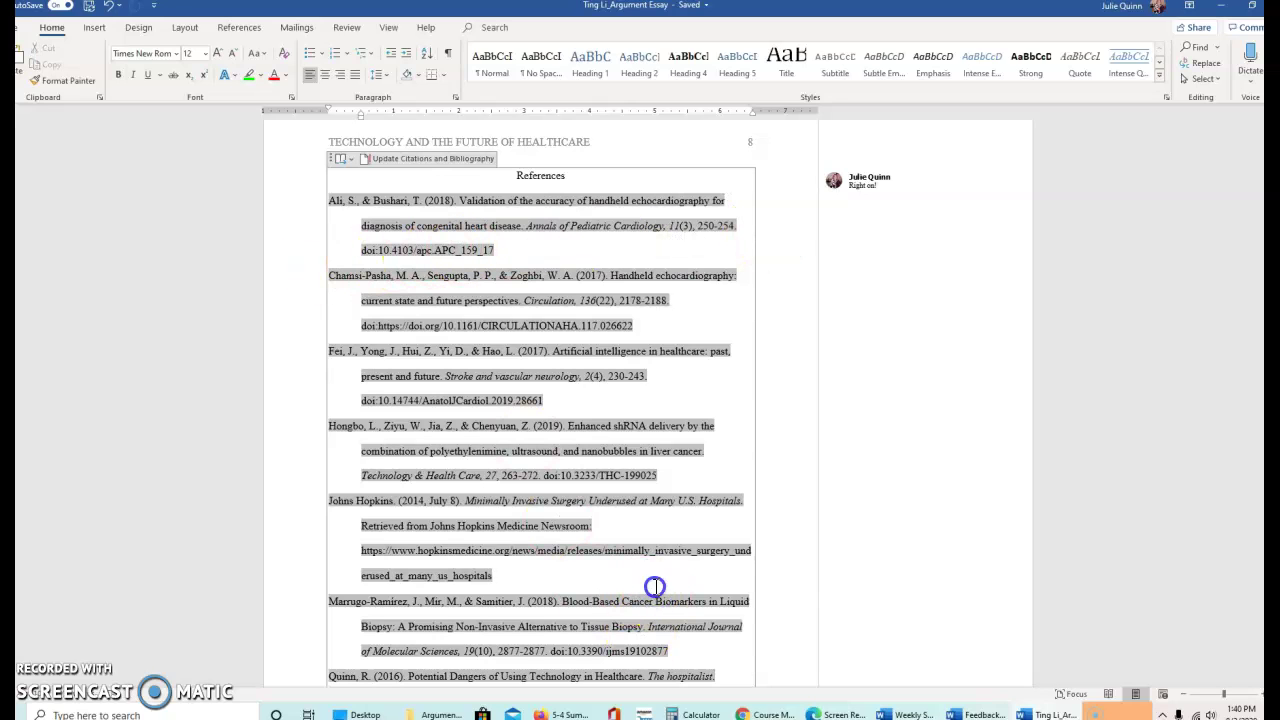
Step: Select the Johns Hopkins entry and review the bibliography down to Summerhayes et al. (2012)
left_click(728, 574)
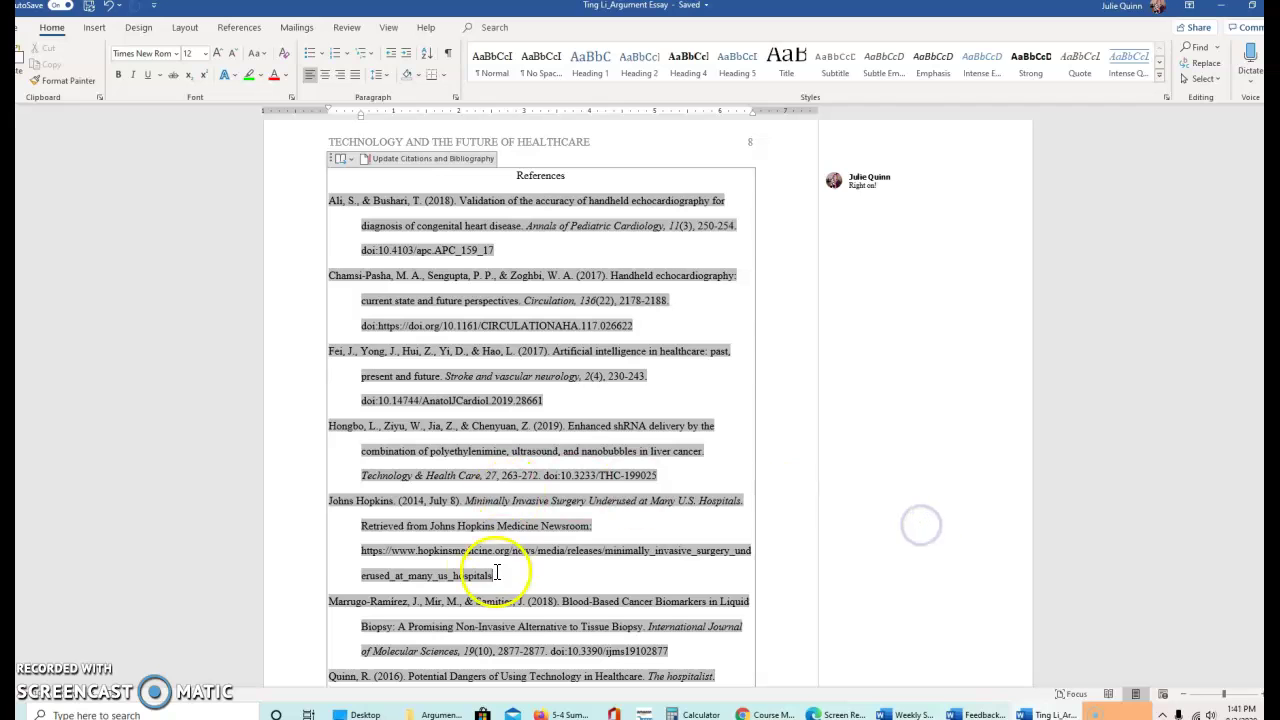
double_click(287, 549)
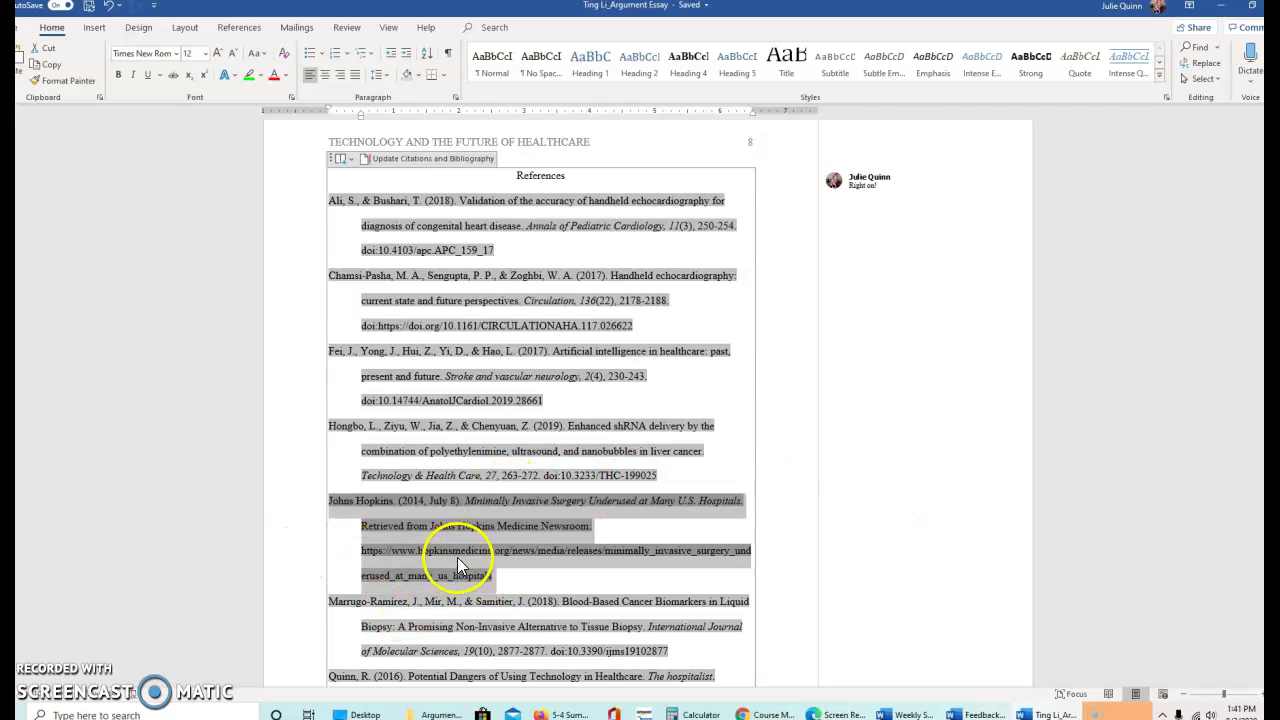
scroll(540, 400, "down", 10)
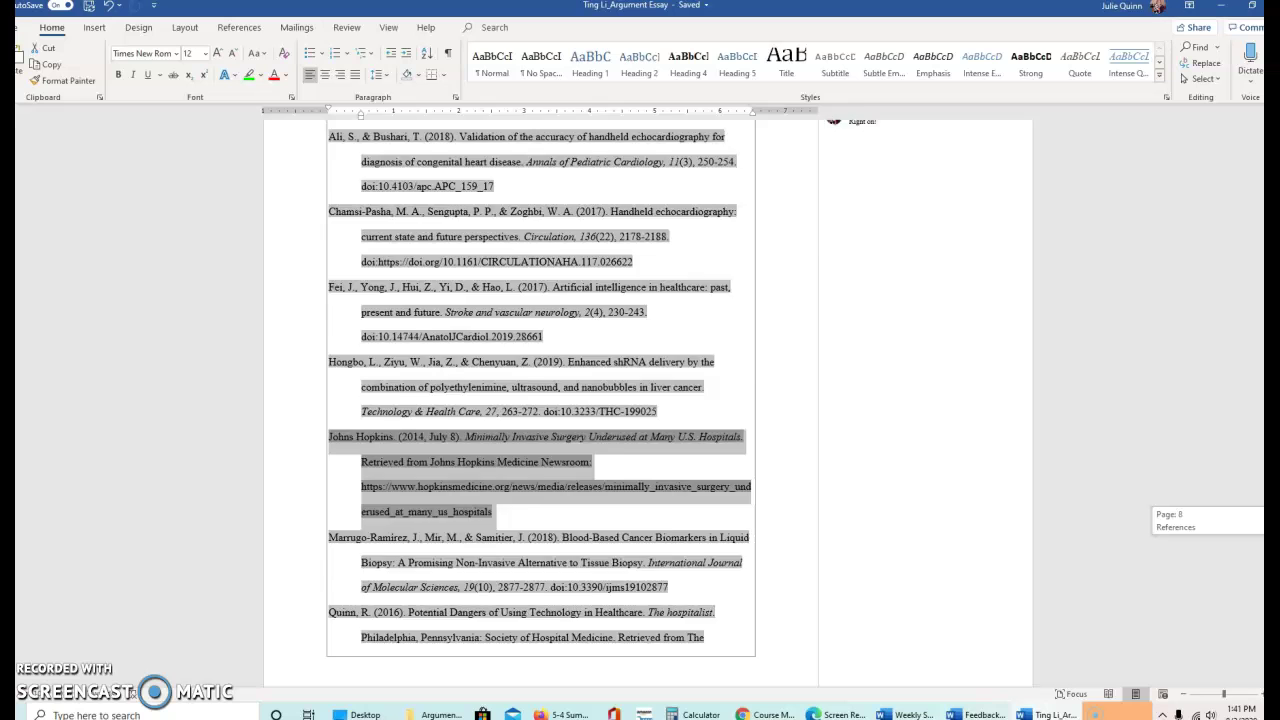
left_click(1081, 565)
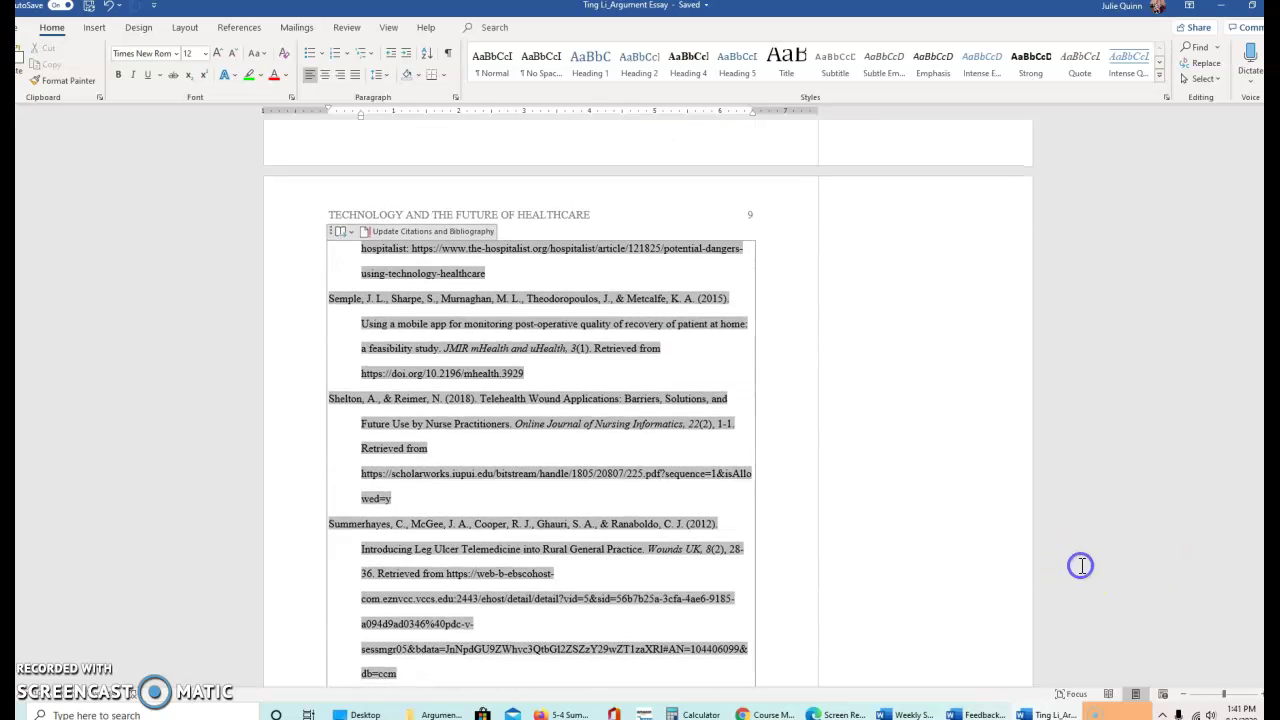
left_click(953, 542)
left_click(635, 540)
left_click(349, 536)
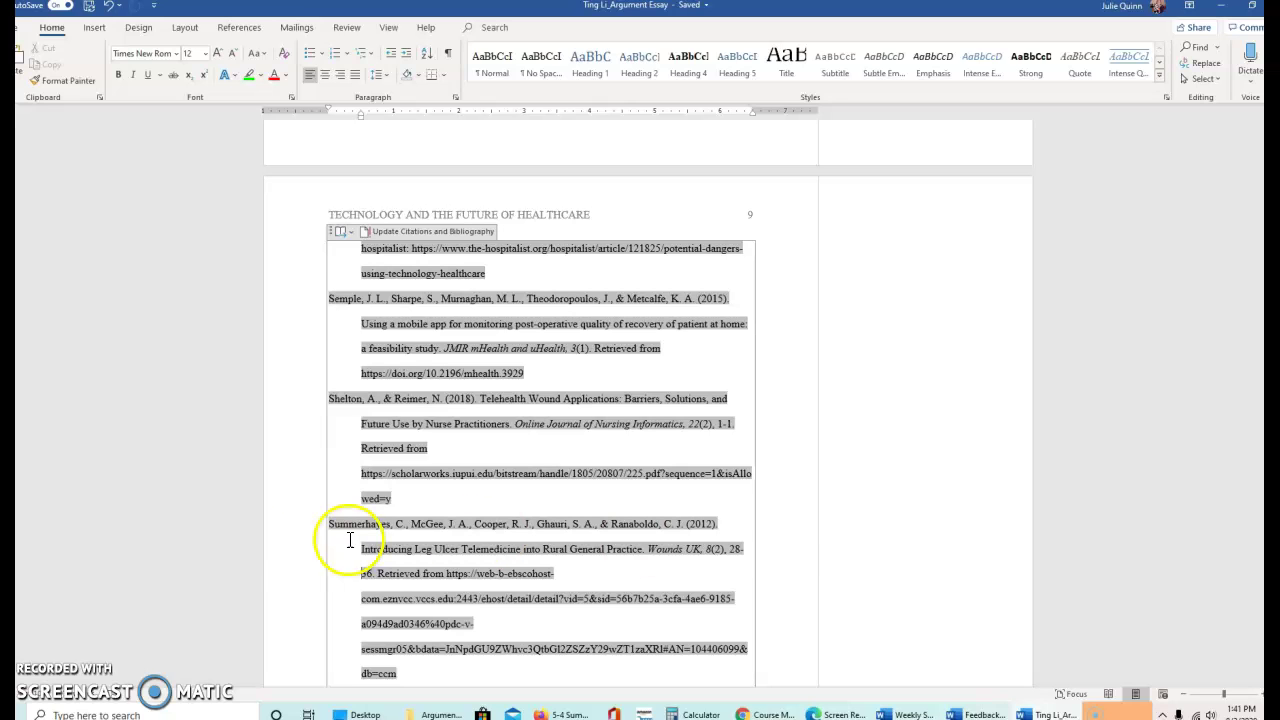